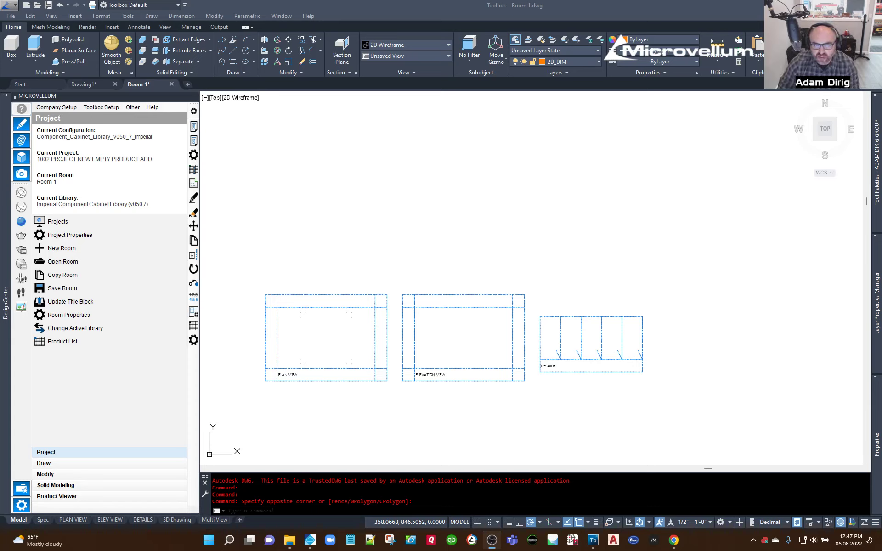
pyautogui.click(313, 202)
pyautogui.click(294, 202)
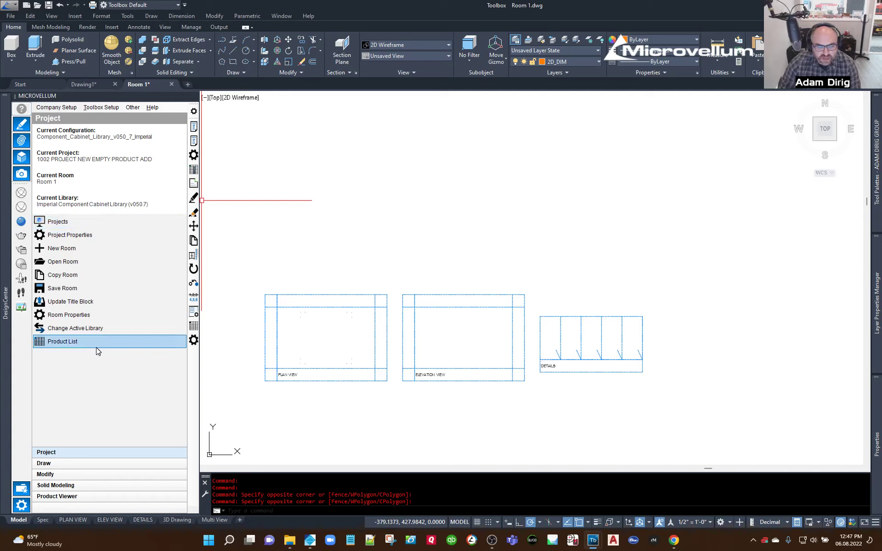
# Open the drawable product library and list the products in the Miscellaneous category.
pyautogui.click(44, 463)
pyautogui.click(44, 400)
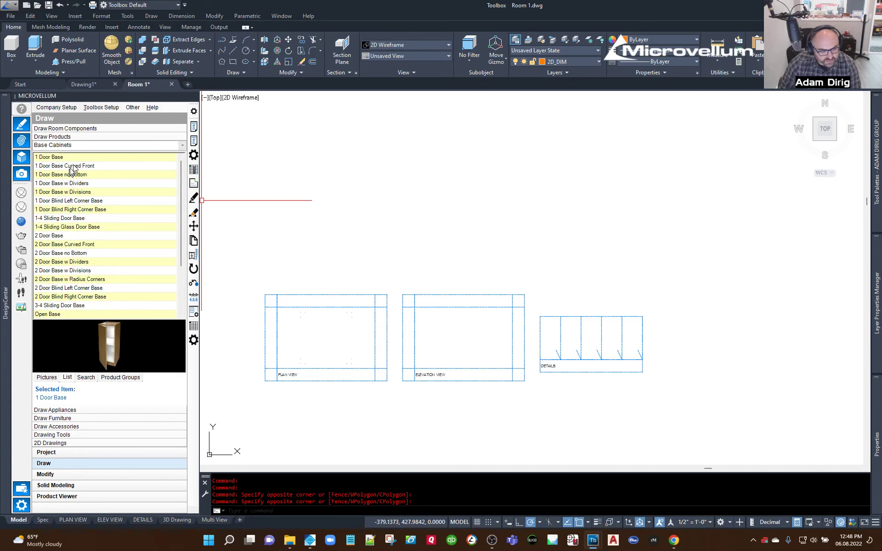
pyautogui.click(182, 146)
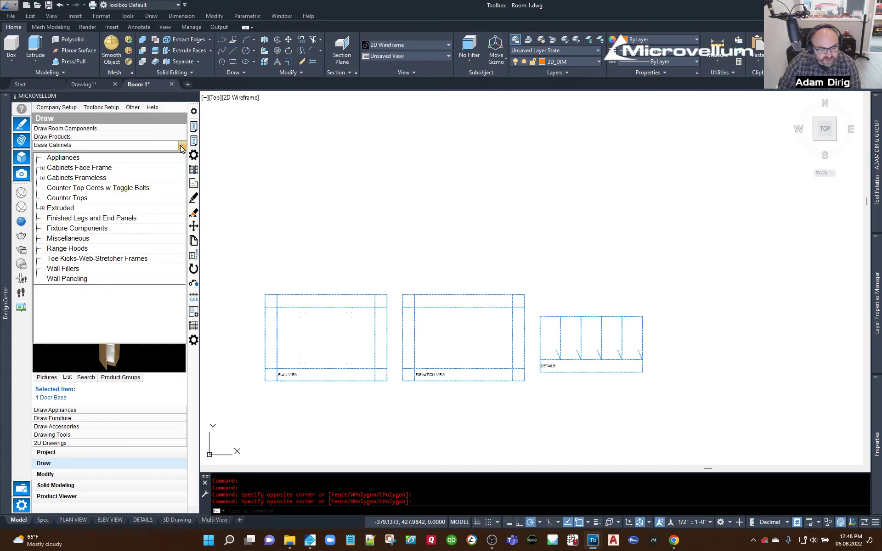
pyautogui.click(182, 147)
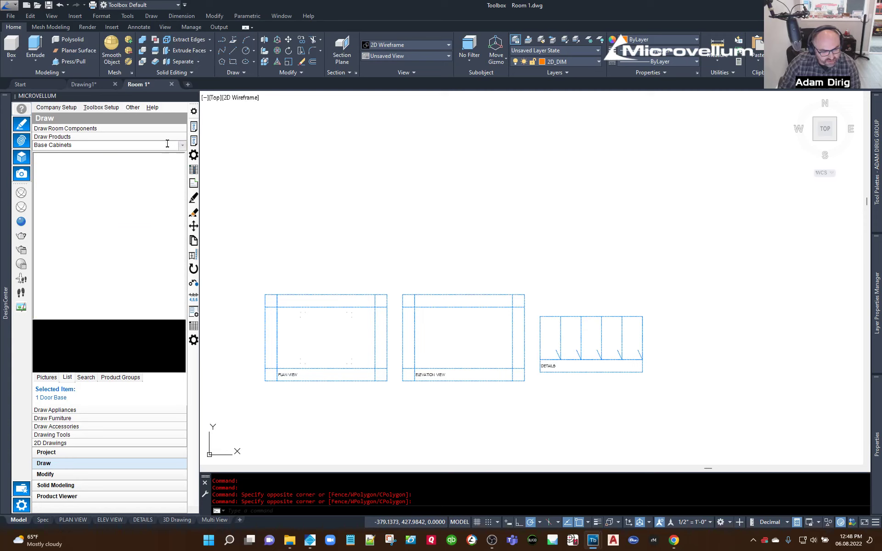
pyautogui.click(183, 146)
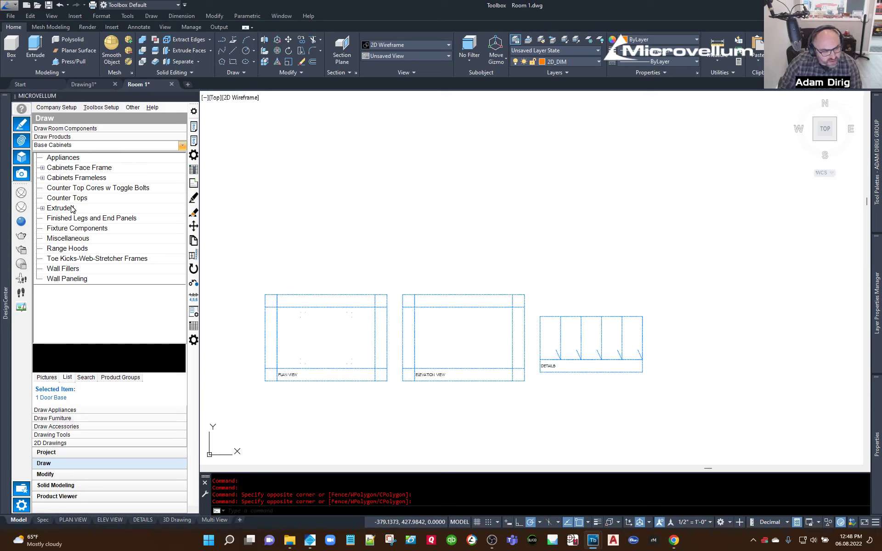
pyautogui.click(182, 146)
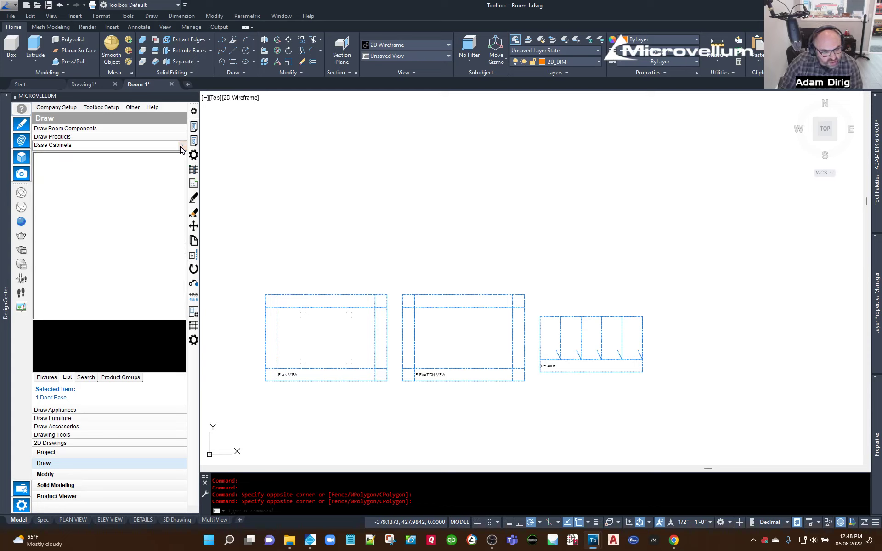
pyautogui.click(182, 146)
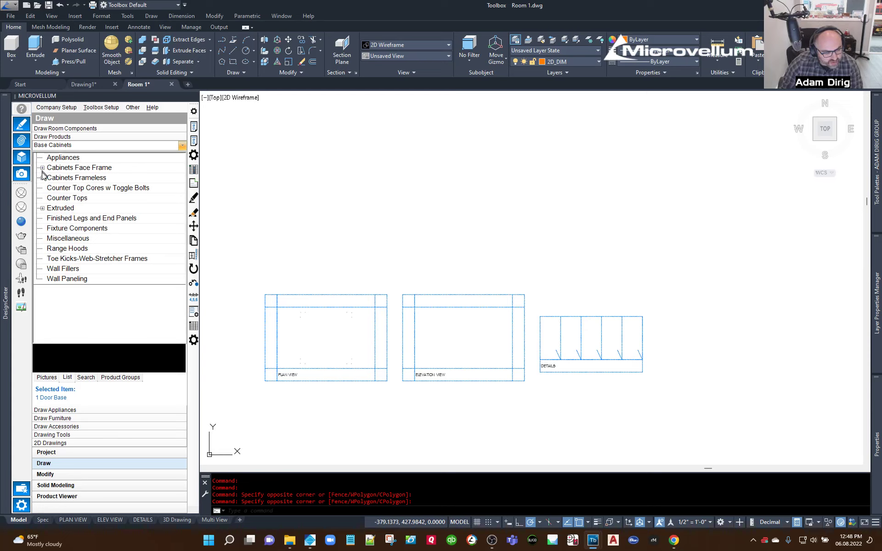
pyautogui.click(65, 239)
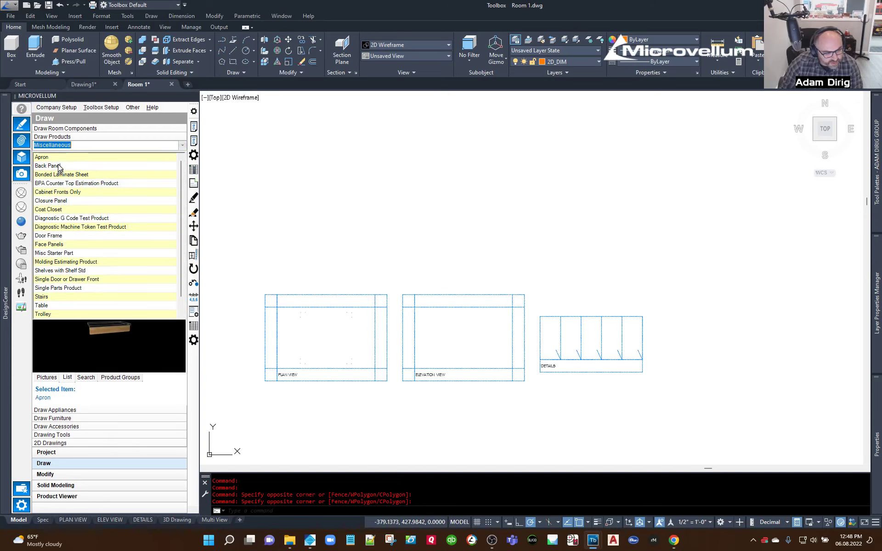
# Examine the Miscellaneous products, including Single Parts Product, Valance and Misc Starter Part with its placement options.
pyautogui.click(77, 289)
pyautogui.scroll(-1, 84, 291)
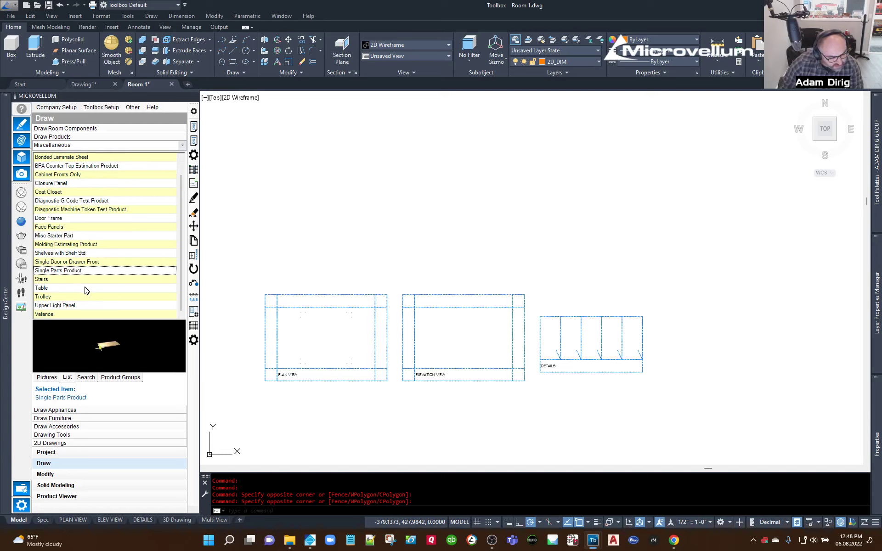
pyautogui.click(54, 315)
pyautogui.scroll(1, 58, 297)
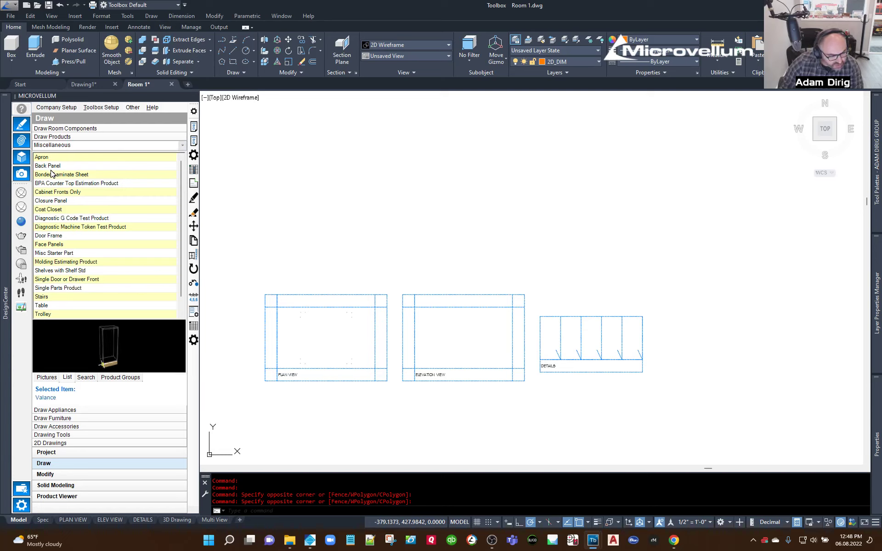
pyautogui.click(58, 254)
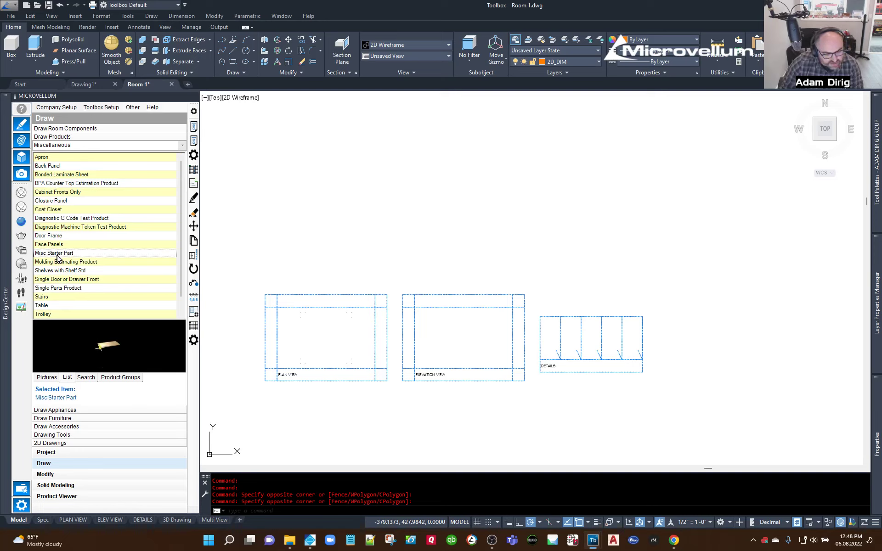
pyautogui.rightClick(55, 257)
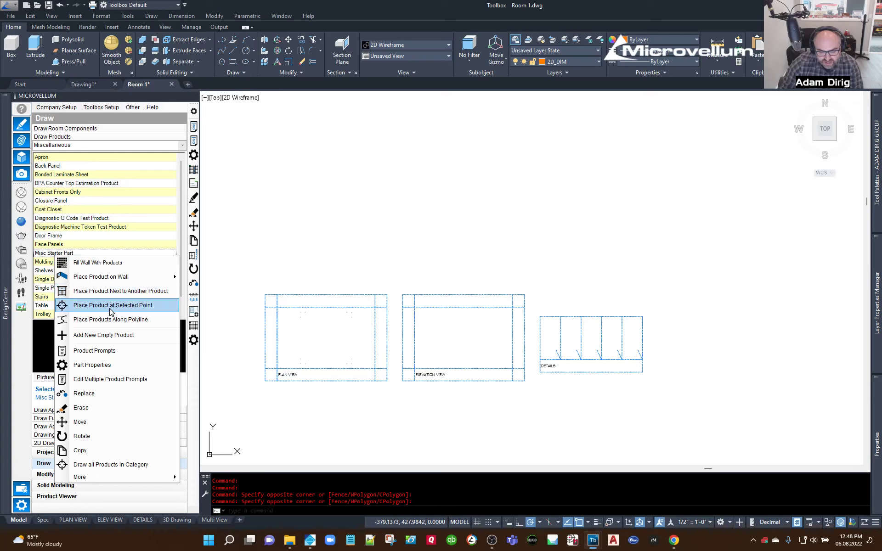
pyautogui.click(109, 183)
# Select Empty Starter Product from the Product Starters category of the frameless cabinets.
pyautogui.click(183, 145)
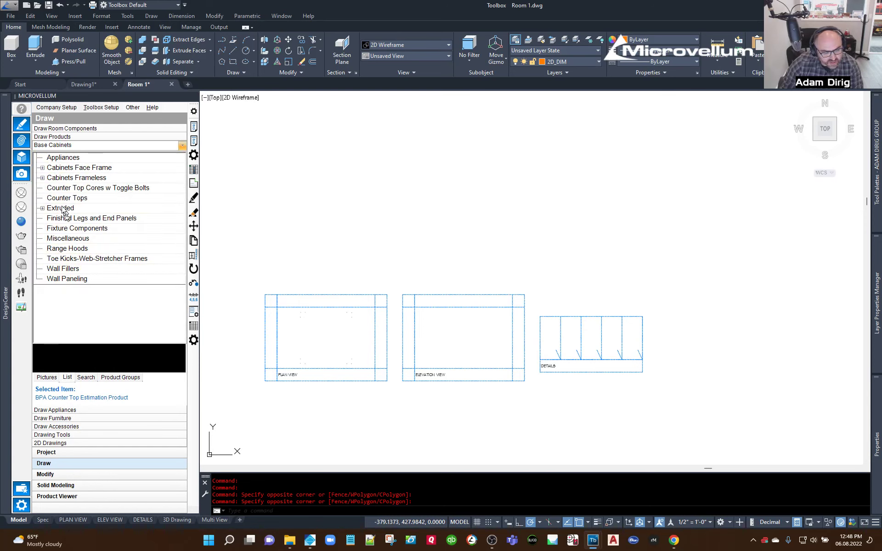
pyautogui.click(42, 178)
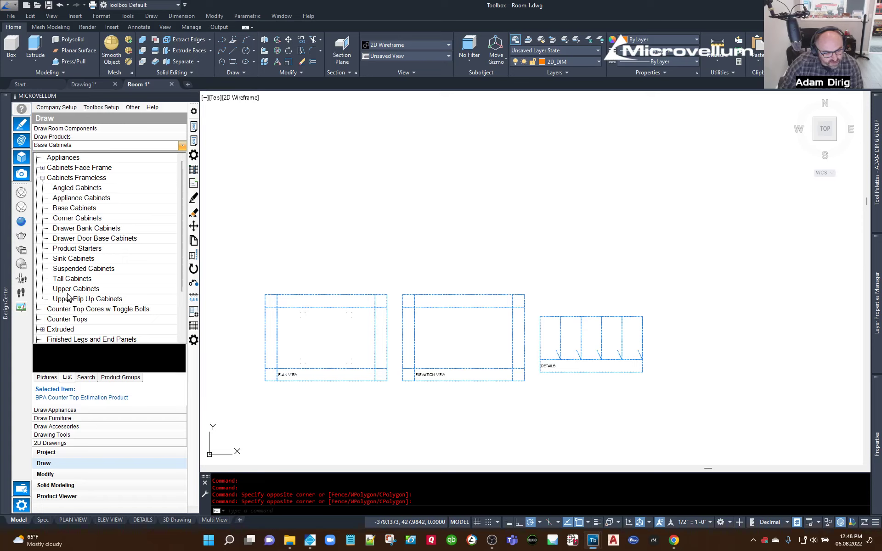
pyautogui.click(71, 250)
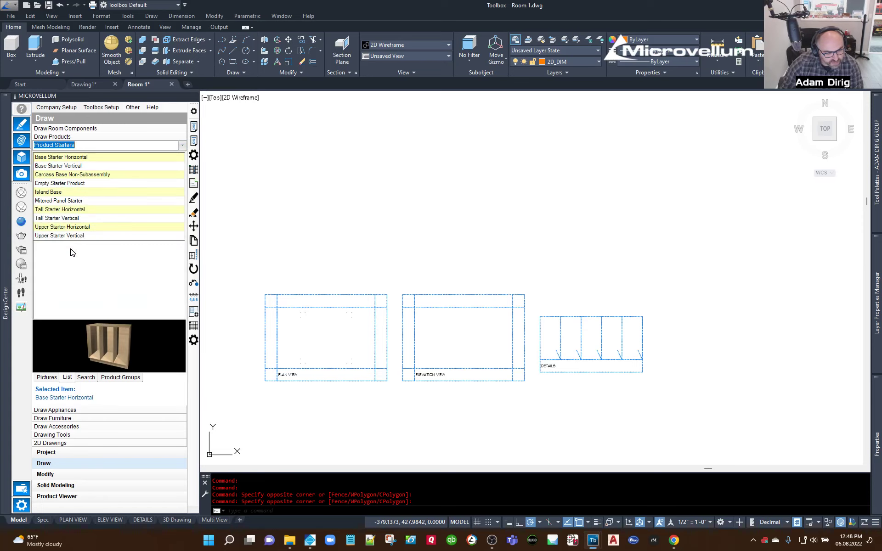
pyautogui.click(45, 183)
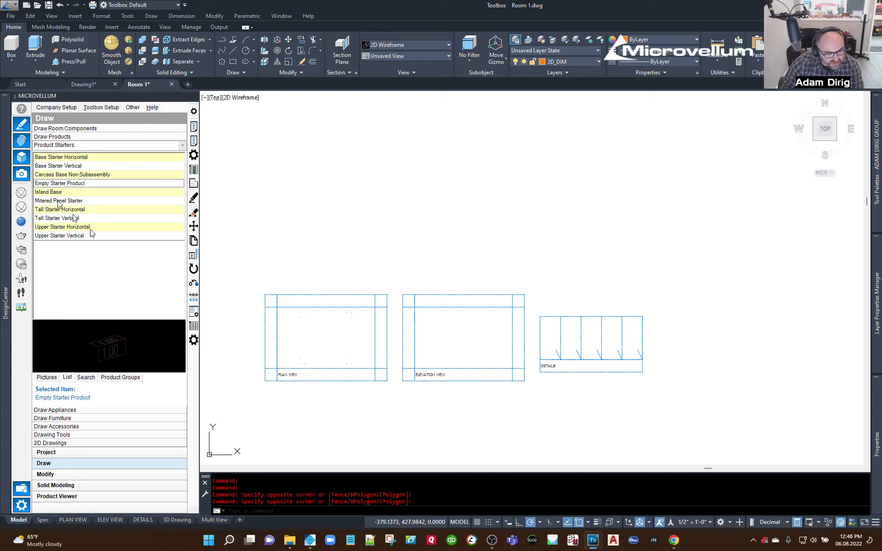
pyautogui.click(183, 148)
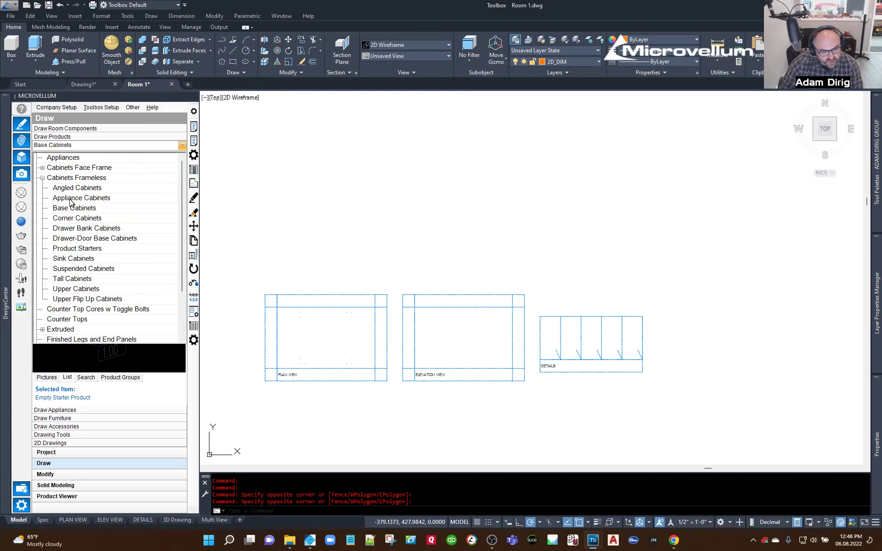
pyautogui.click(67, 249)
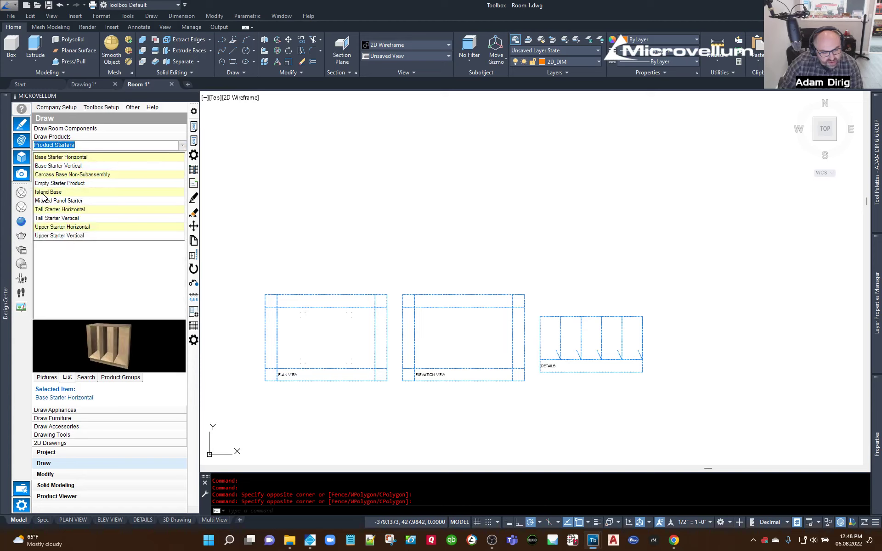
pyautogui.click(46, 183)
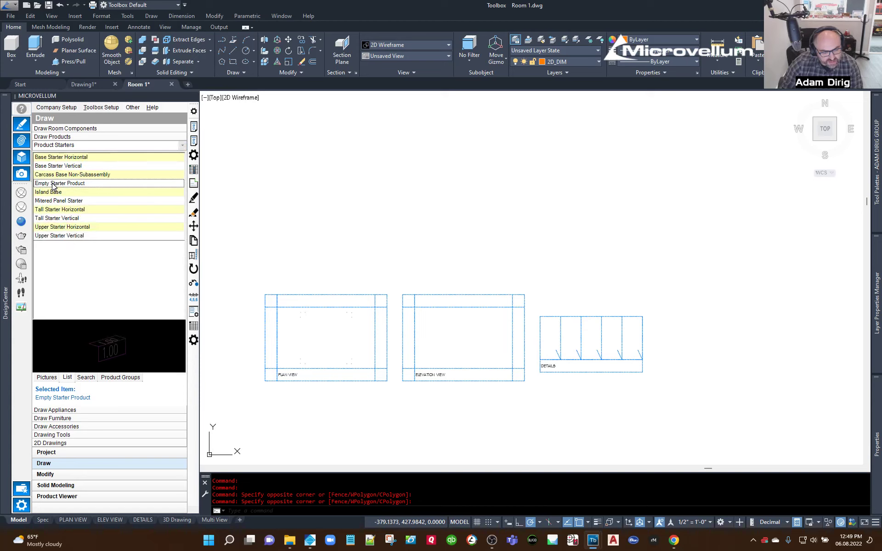
# Place the Empty Starter Product at a selected point inside the plan view frame, accepting its default prompts.
pyautogui.rightClick(54, 186)
pyautogui.moveTo(112, 206)
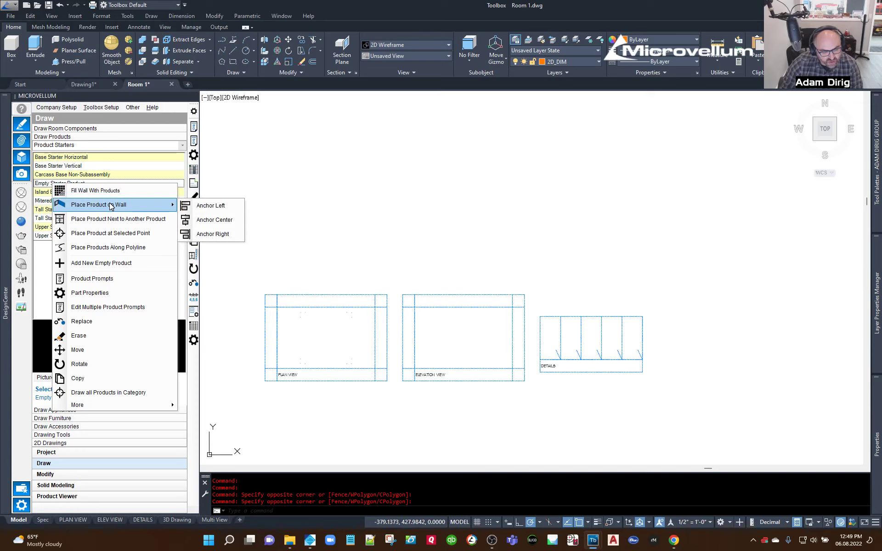
pyautogui.click(111, 238)
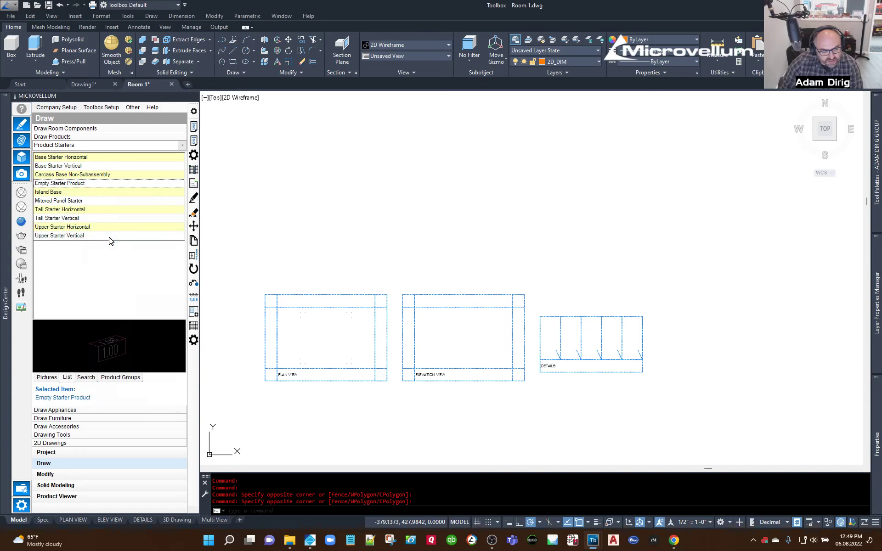
pyautogui.click(311, 345)
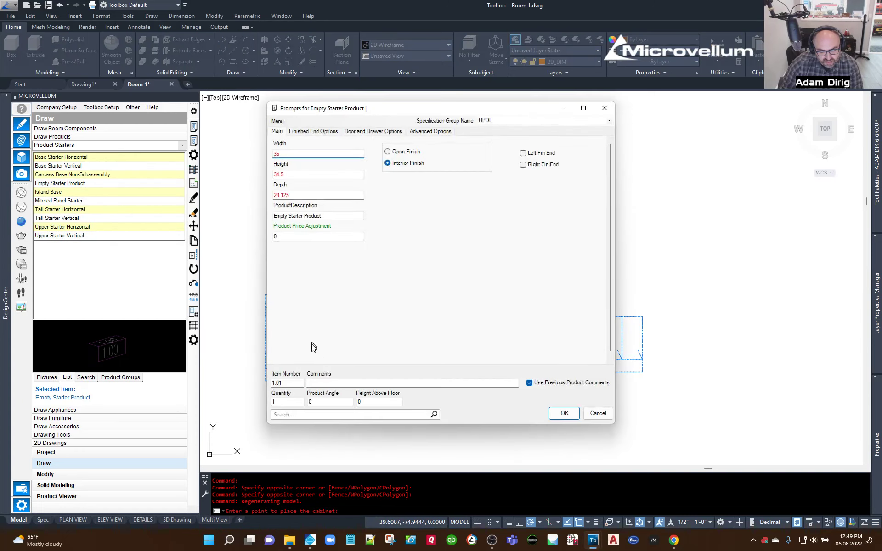
pyautogui.click(564, 413)
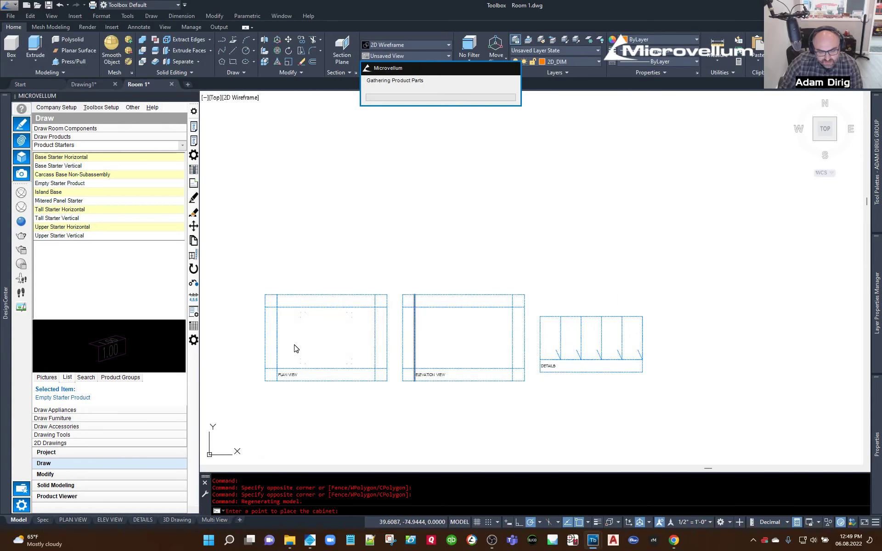
# Open the design data of the placed product 1.01 for editing.
pyautogui.scroll(10, 315, 327)
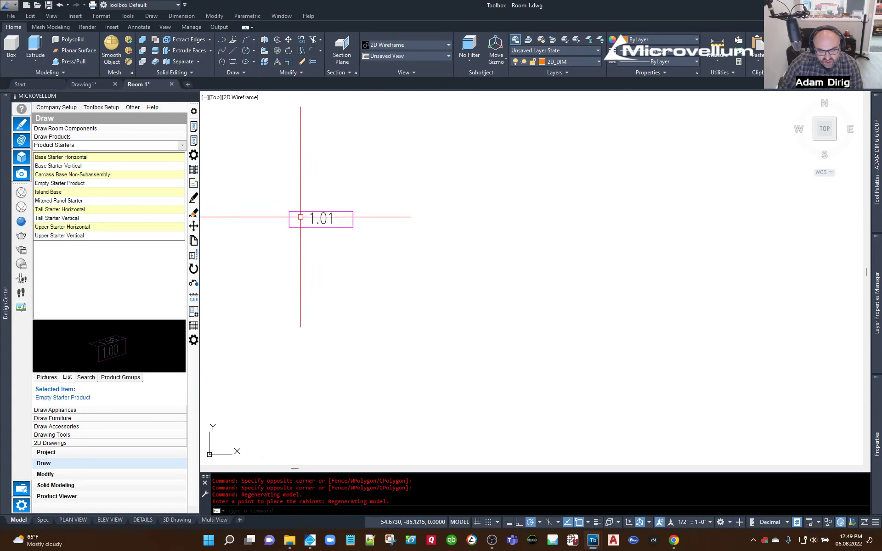
pyautogui.moveTo(301, 217); pyautogui.dragTo(402, 272, button='middle')
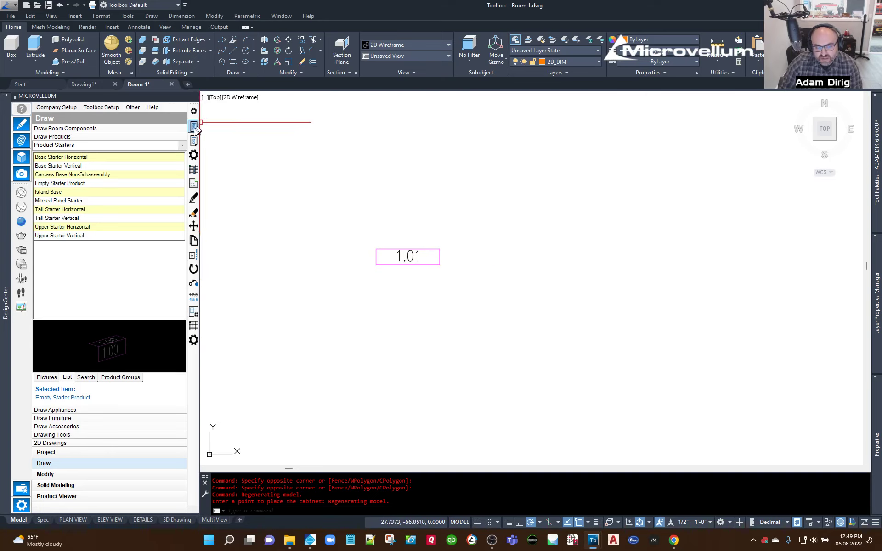
pyautogui.click(193, 170)
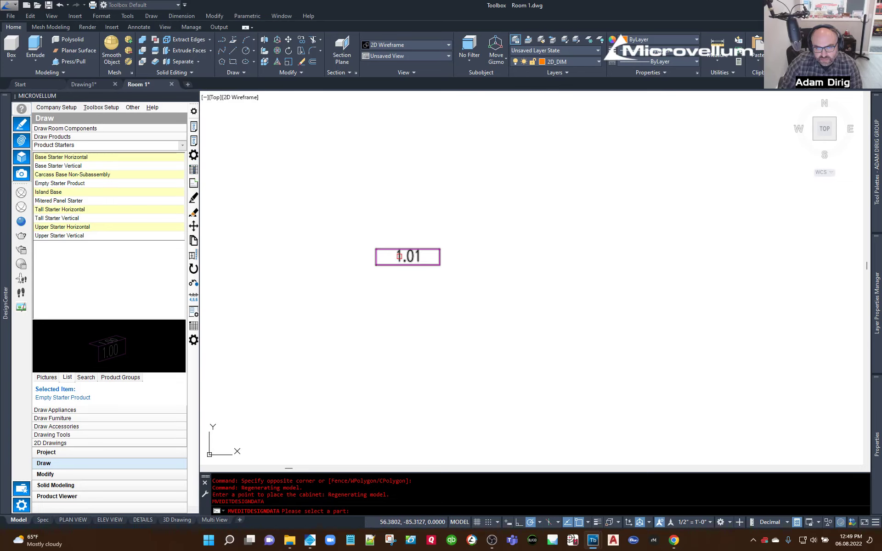
pyautogui.click(400, 259)
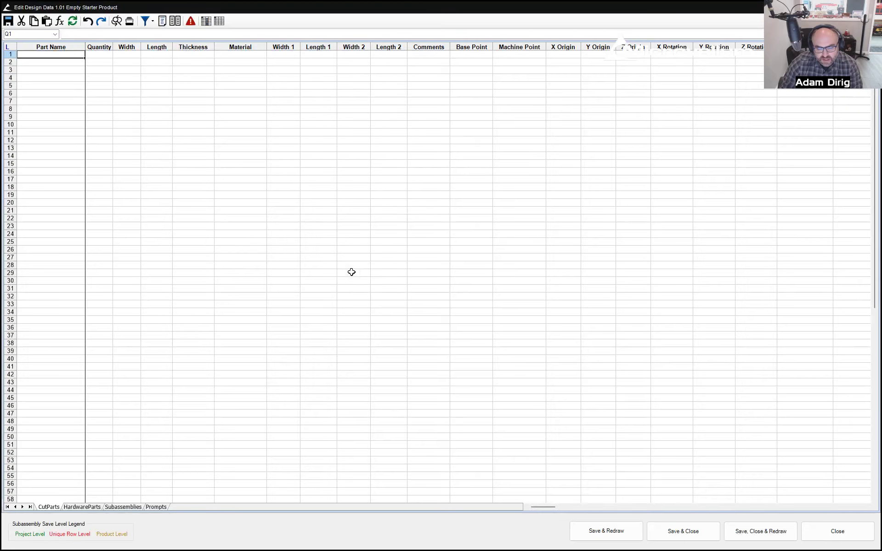
# Name the first three cut parts Part 1, Part 2 and Part 3.
pyautogui.click(78, 112)
pyautogui.click(40, 56)
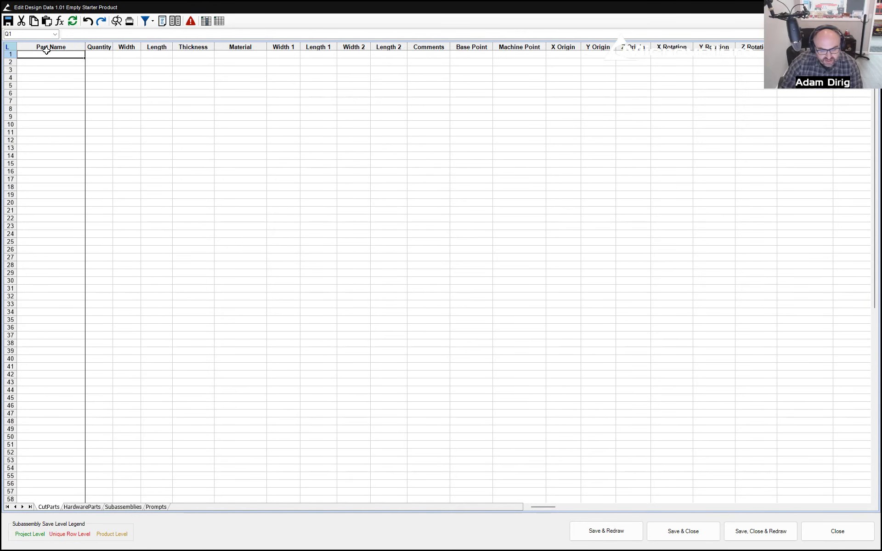
pyautogui.write('Par')
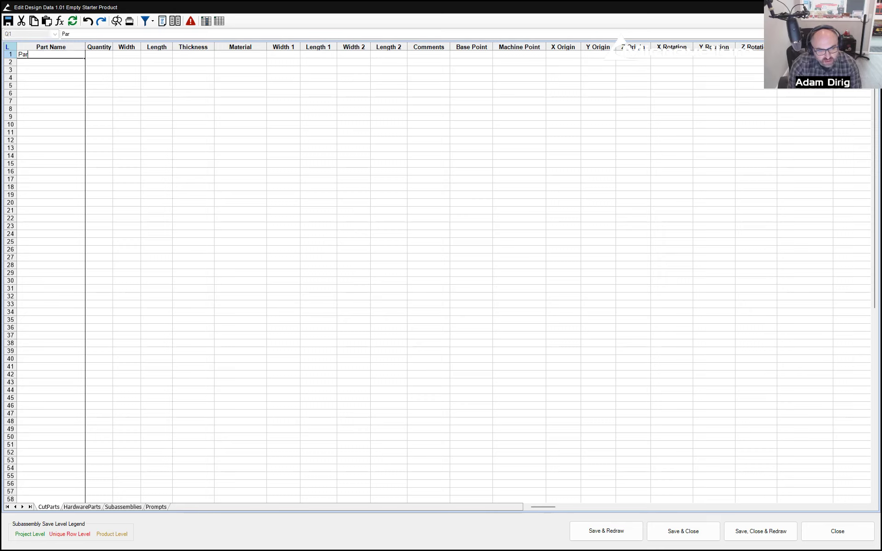
pyautogui.write('kt 1')
pyautogui.press('Return')
pyautogui.write('Part 2')
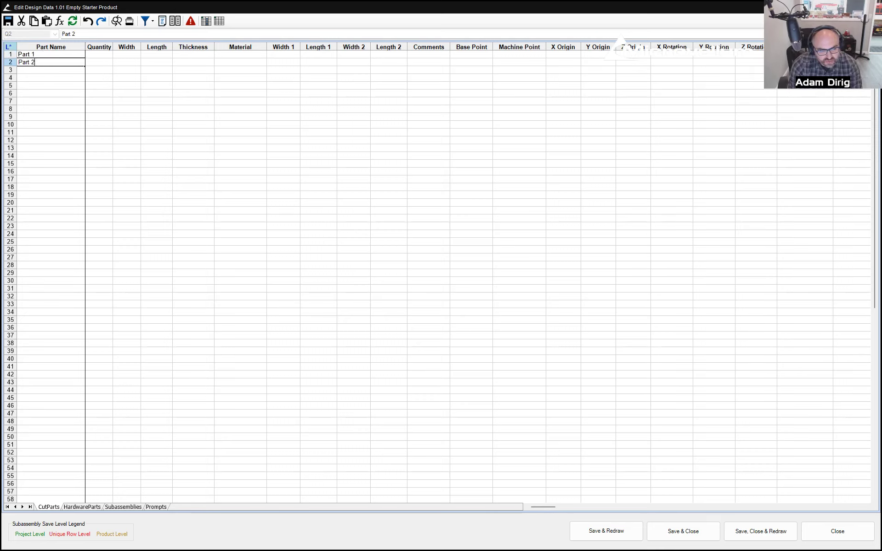
pyautogui.press('Return')
pyautogui.write('Part 3')
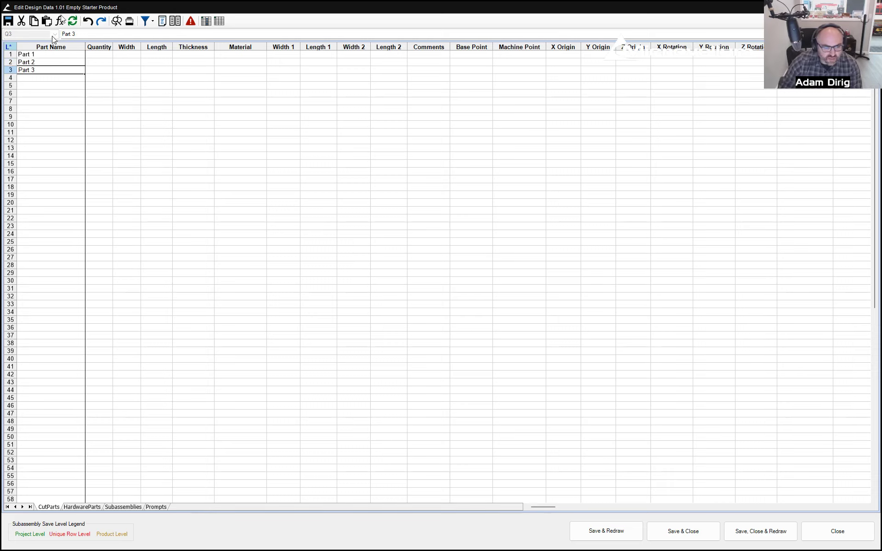
# Set the quantities of Part 1, Part 2 and Part 3 to 10, 5 and 6.
pyautogui.click(104, 55)
pyautogui.write('10')
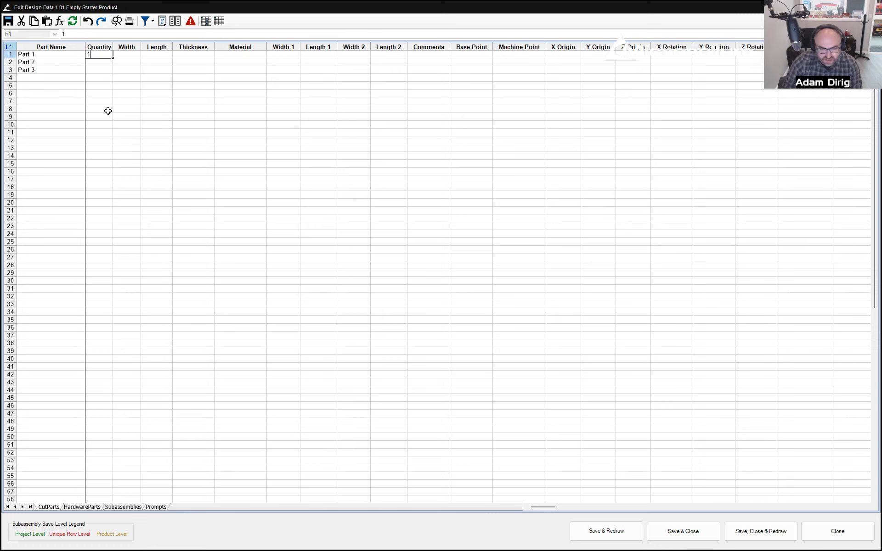
pyautogui.press('Return')
pyautogui.write('5')
pyautogui.press('Return')
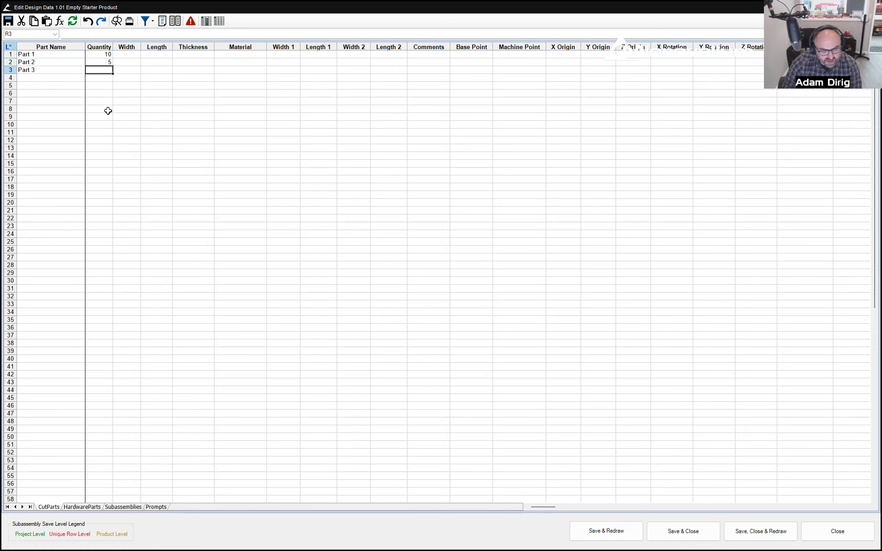
pyautogui.write('6')
pyautogui.press('Return')
# Set the width of Part 1 to 12 and its length to 35.
pyautogui.press('Up')
pyautogui.press('Up')
pyautogui.press('Up')
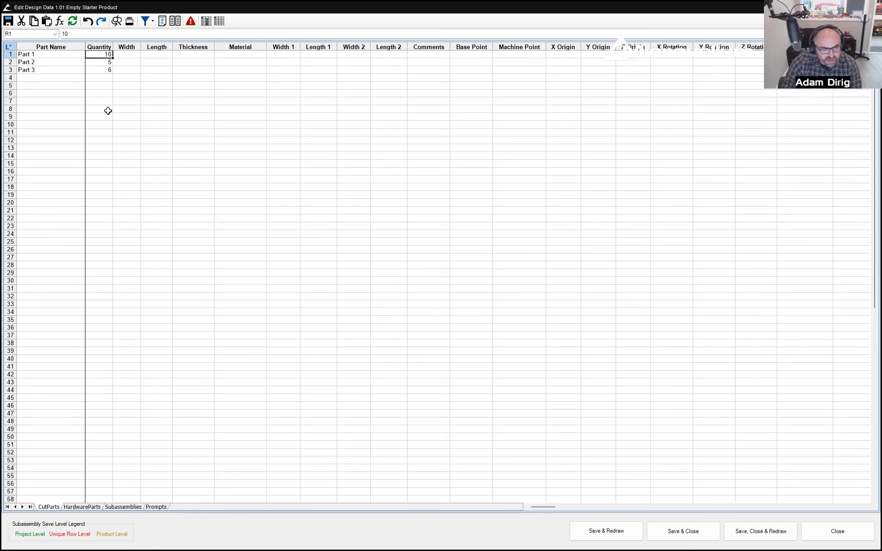
pyautogui.press('Right')
pyautogui.write('12')
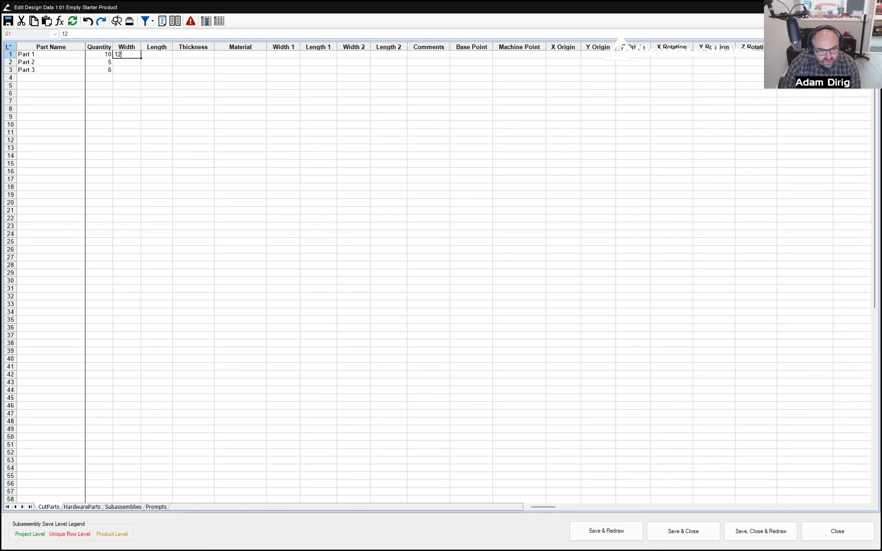
pyautogui.press('Tab')
pyautogui.write('35')
pyautogui.press('Return')
# Set the width of Part 2 to 12.1875 and its length to 37.
pyautogui.press('Left')
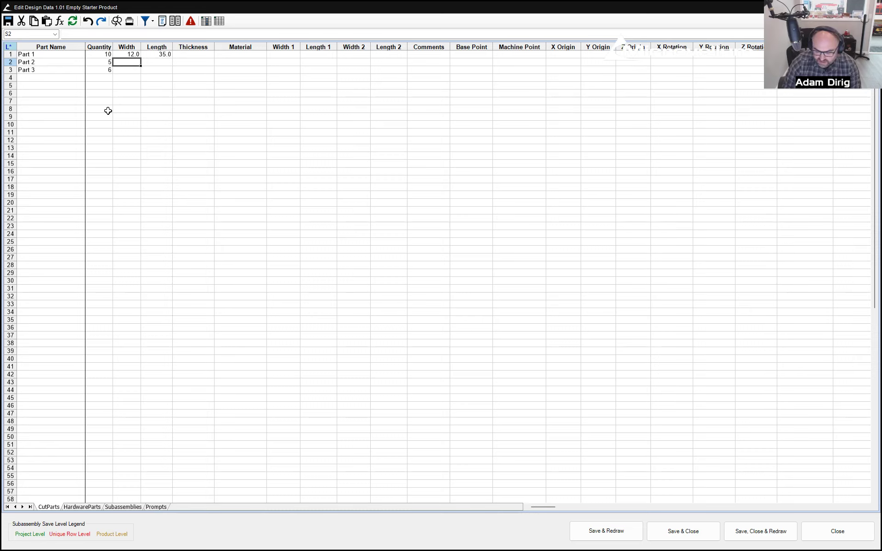
pyautogui.write('12.1875')
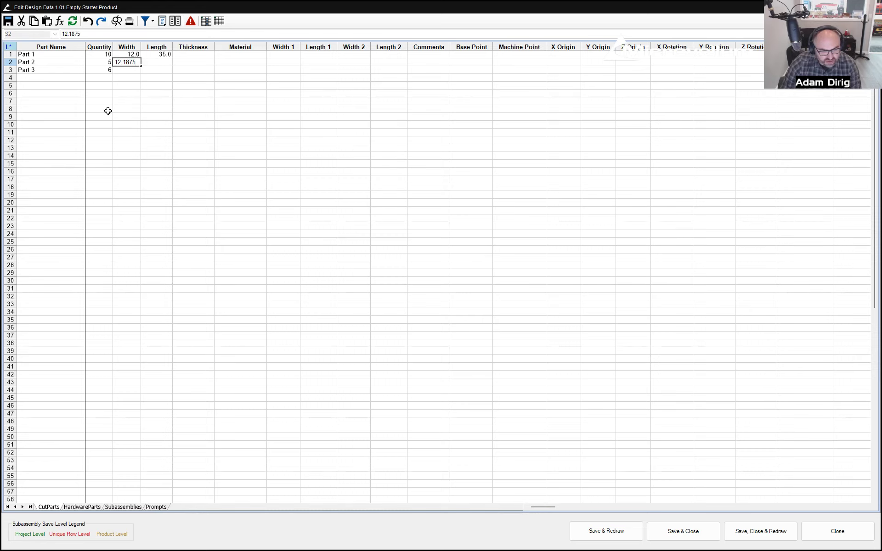
pyautogui.press('Tab')
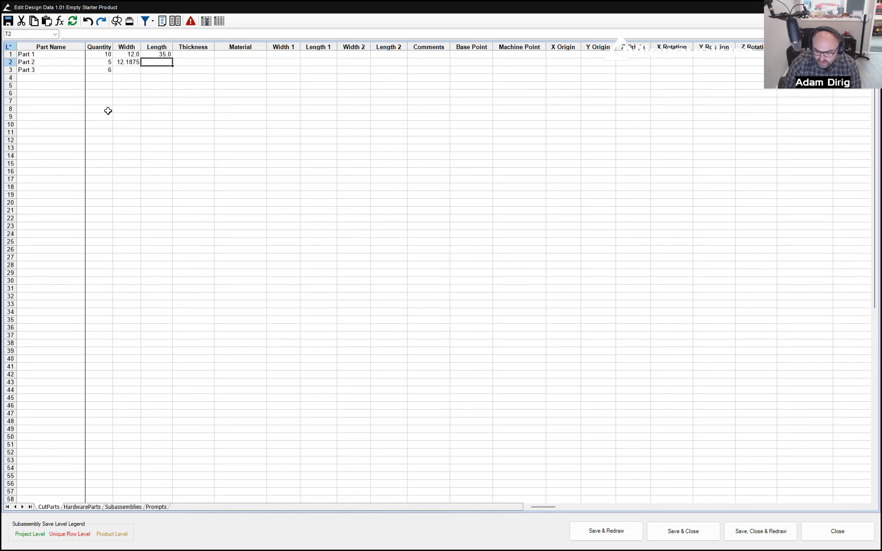
pyautogui.write('37')
pyautogui.press('Return')
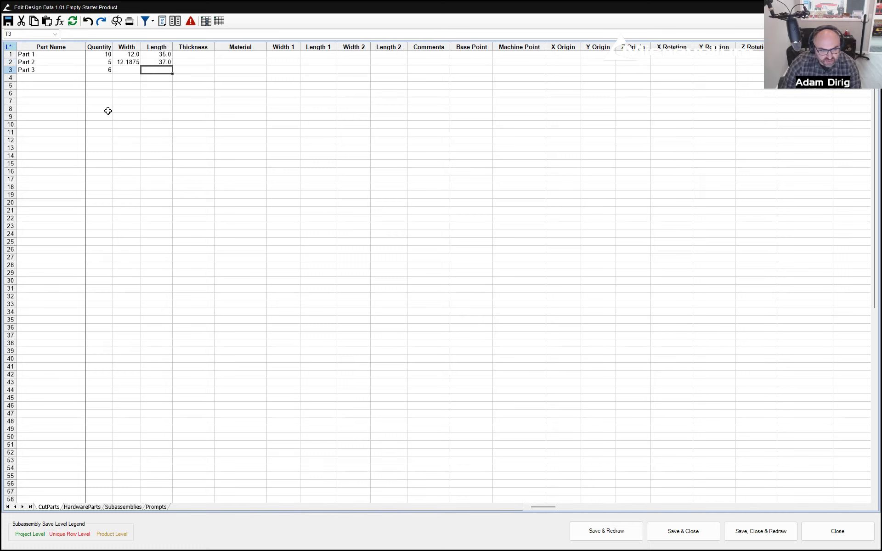
# Set the width of Part 3 to 2 and its length to 6.
pyautogui.press('Left')
pyautogui.write('2')
pyautogui.press('Tab')
pyautogui.write('6')
# Assign the .75 MDF sheet stock from the Core Substrate group as the material of Part 1.
pyautogui.press('Up')
pyautogui.press('Right')
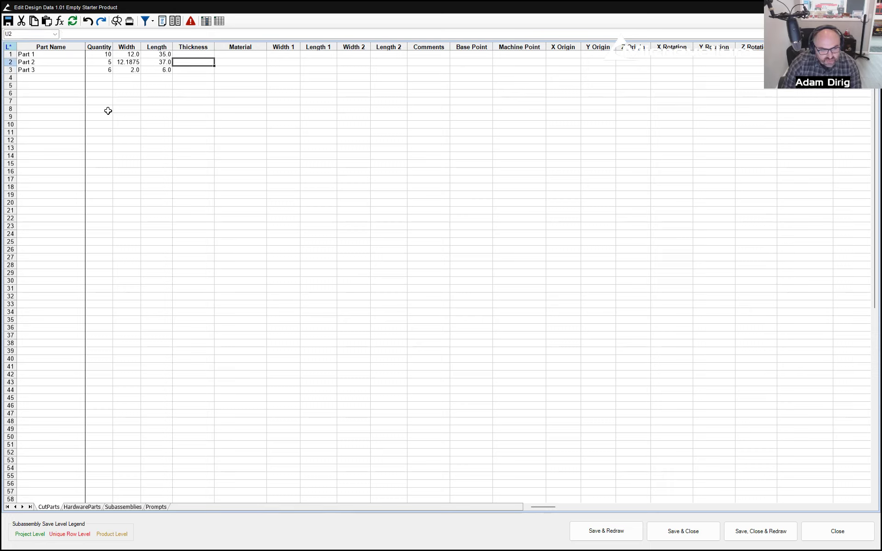
pyautogui.press('Up')
pyautogui.press('Right')
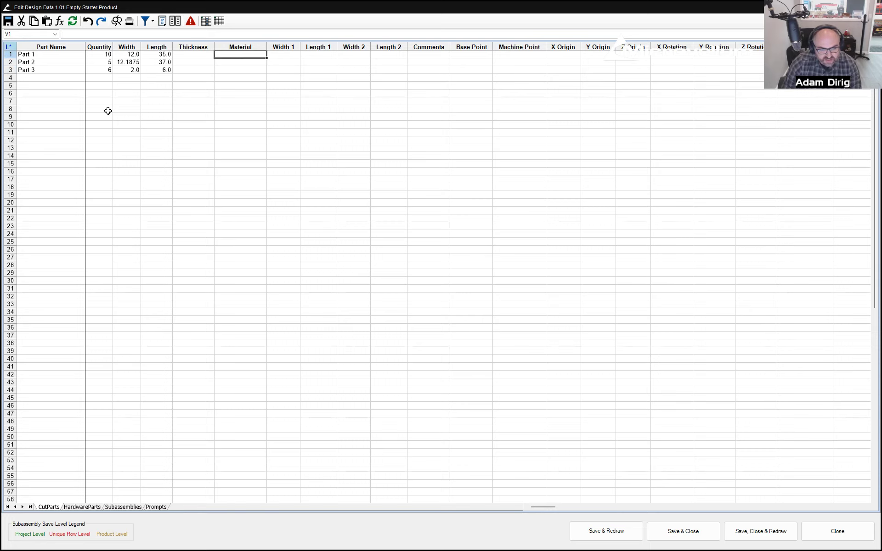
pyautogui.click(233, 55)
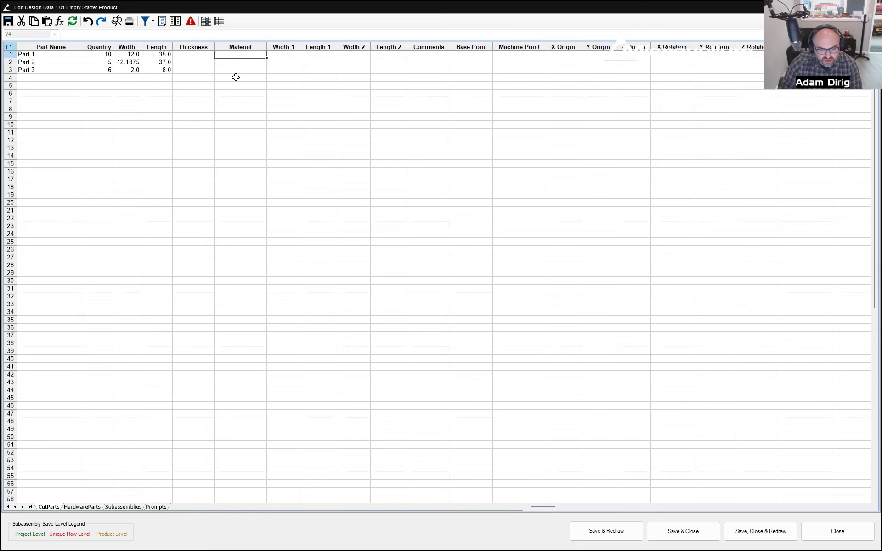
pyautogui.rightClick(235, 55)
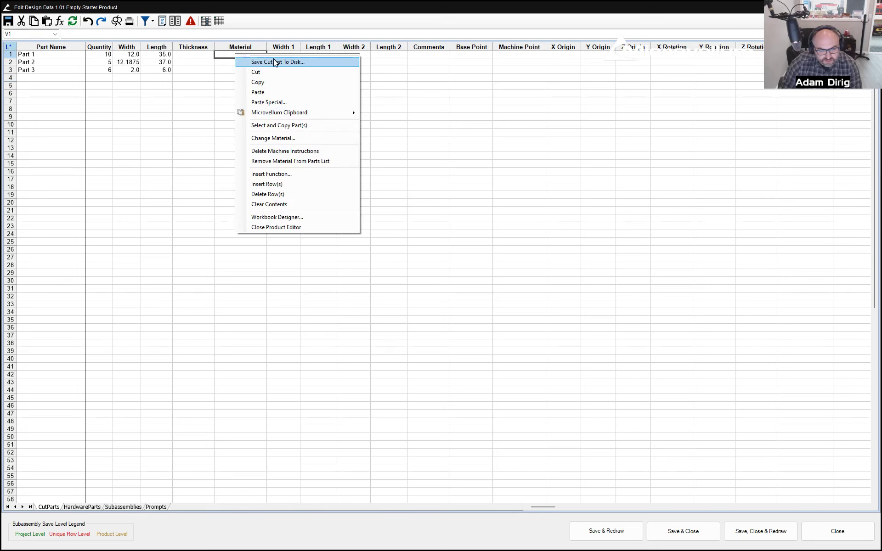
pyautogui.click(297, 137)
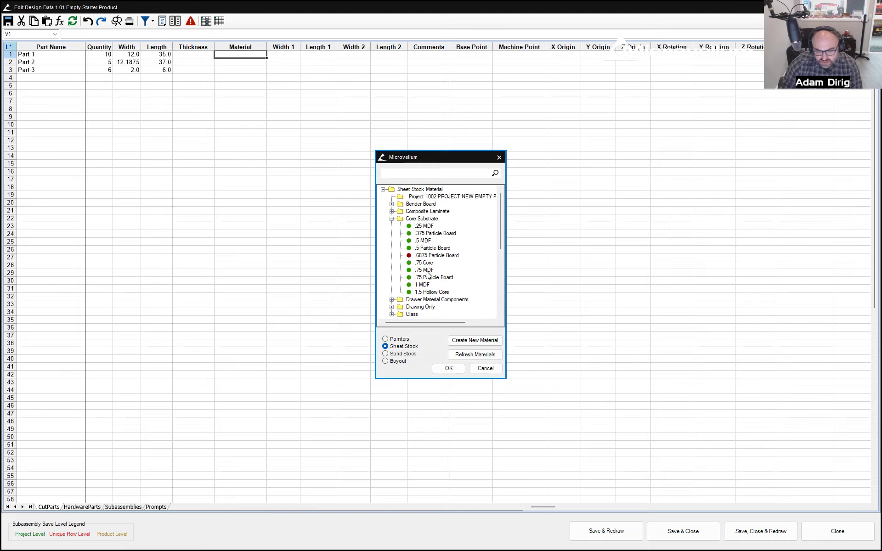
pyautogui.doubleClick(425, 270)
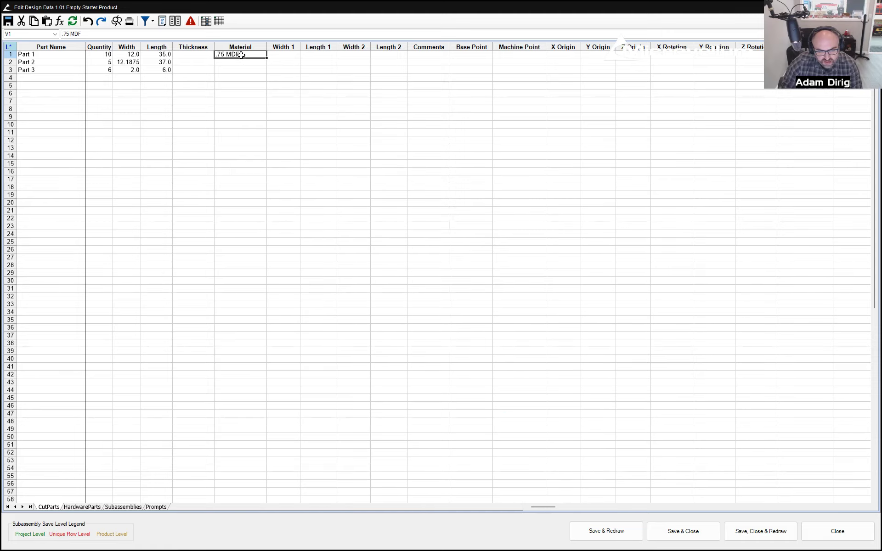
# Fill the .75 MDF material down to Part 2 and Part 3, and save and close the design data.
pyautogui.moveTo(241, 54); pyautogui.dragTo(240, 69)
pyautogui.hotkey('ctrl', 'd')
pyautogui.click(248, 117)
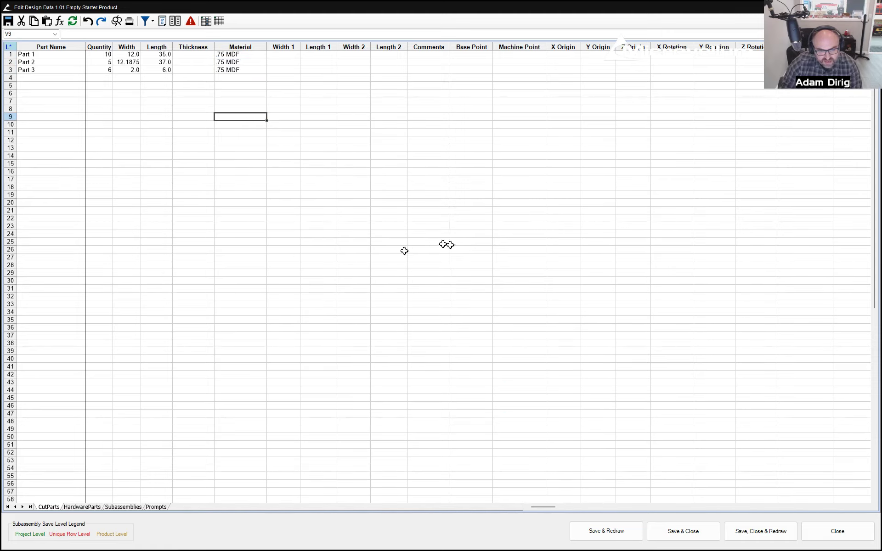
pyautogui.click(681, 533)
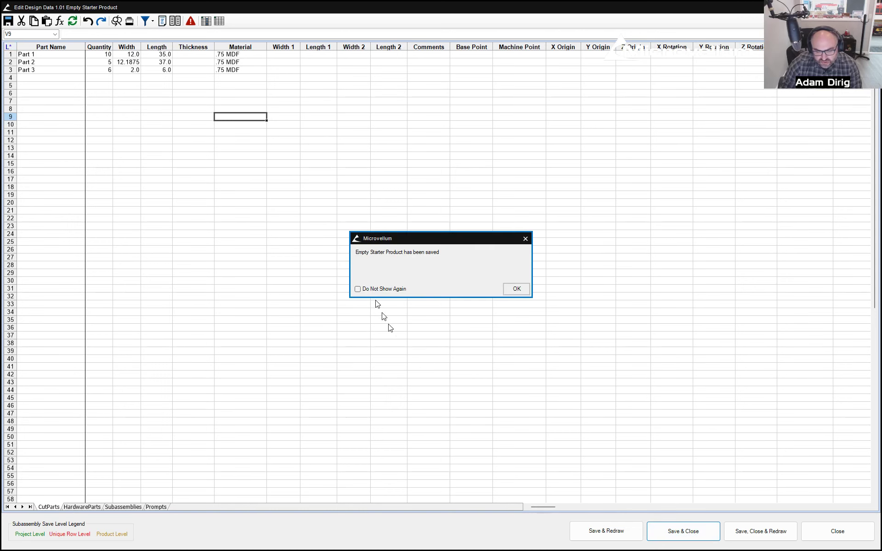
pyautogui.click(517, 290)
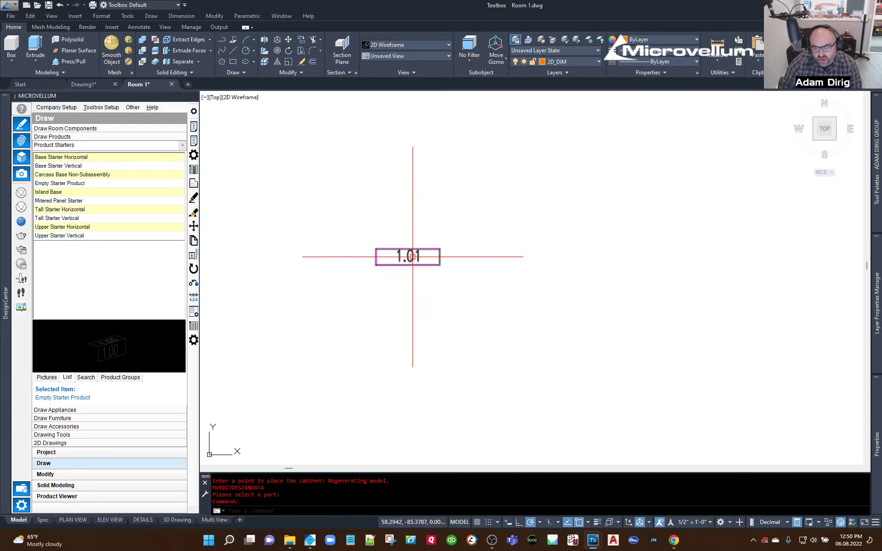
# Reopen the design data of product 1.01, examine the columns beyond the rotations for its three cut parts, and close it without saving.
pyautogui.click(191, 170)
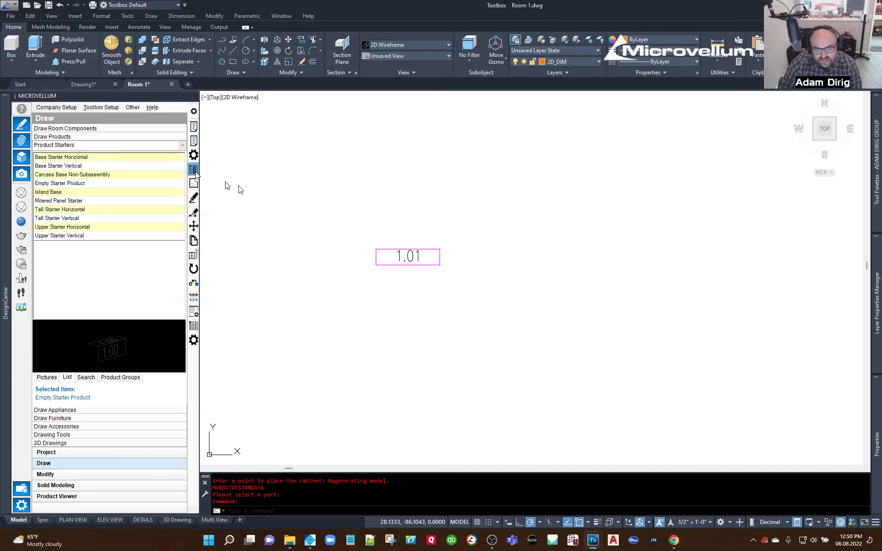
pyautogui.click(339, 233)
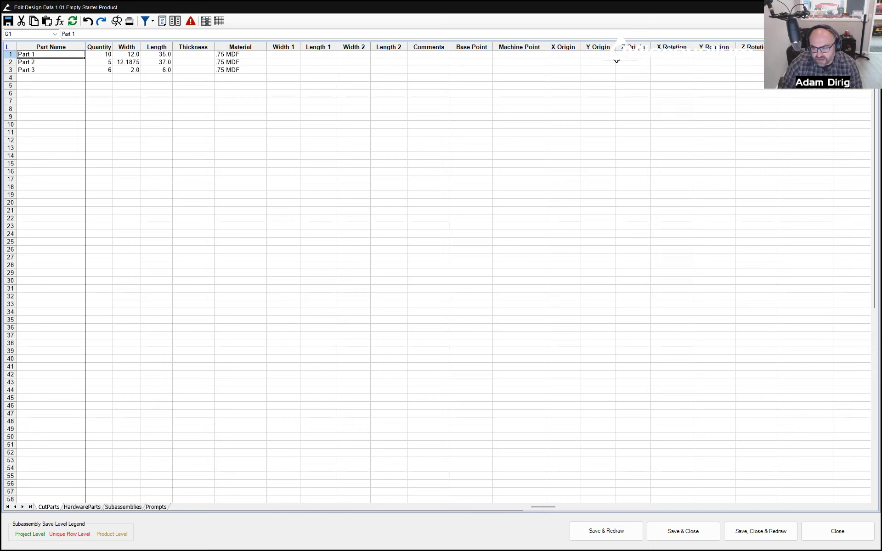
pyautogui.click(805, 54)
pyautogui.press('Right')
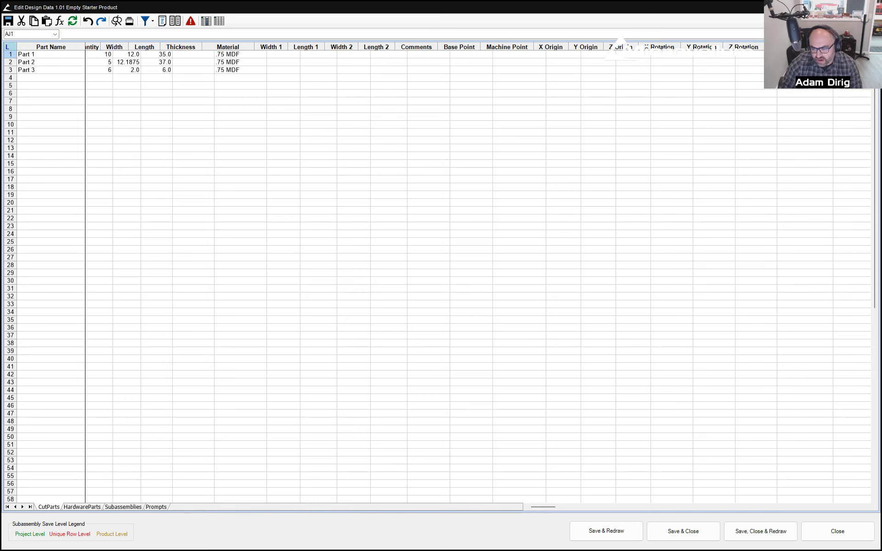
pyautogui.click(731, 56)
pyautogui.moveTo(805, 55); pyautogui.dragTo(805, 78)
pyautogui.click(353, 140)
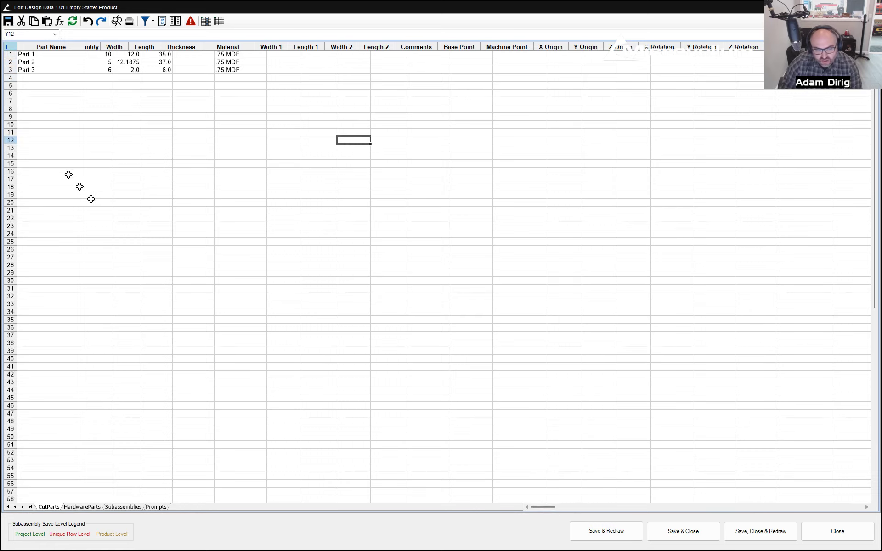
pyautogui.click(28, 77)
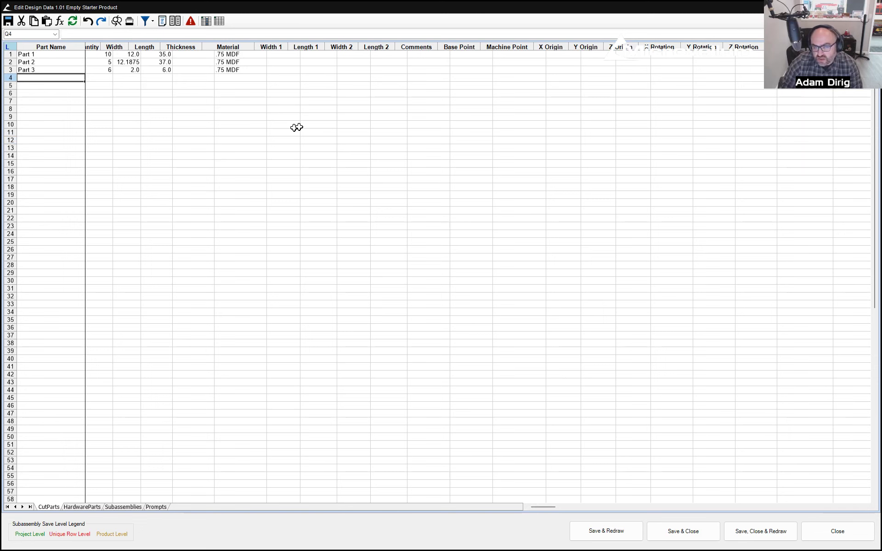
pyautogui.click(838, 532)
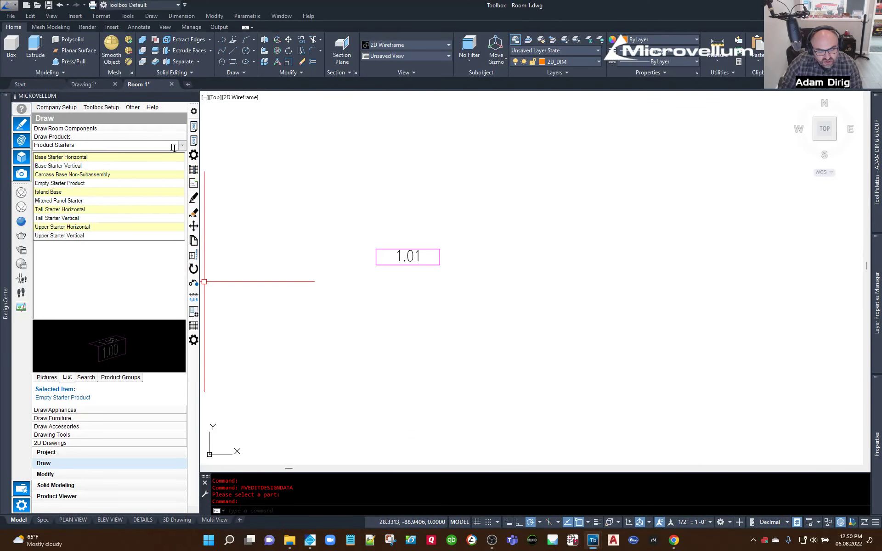
# Place a 1 Door Base from the Base Cabinets category at a selected point beside product 1.01, accepting its default prompts.
pyautogui.click(173, 146)
pyautogui.click(64, 211)
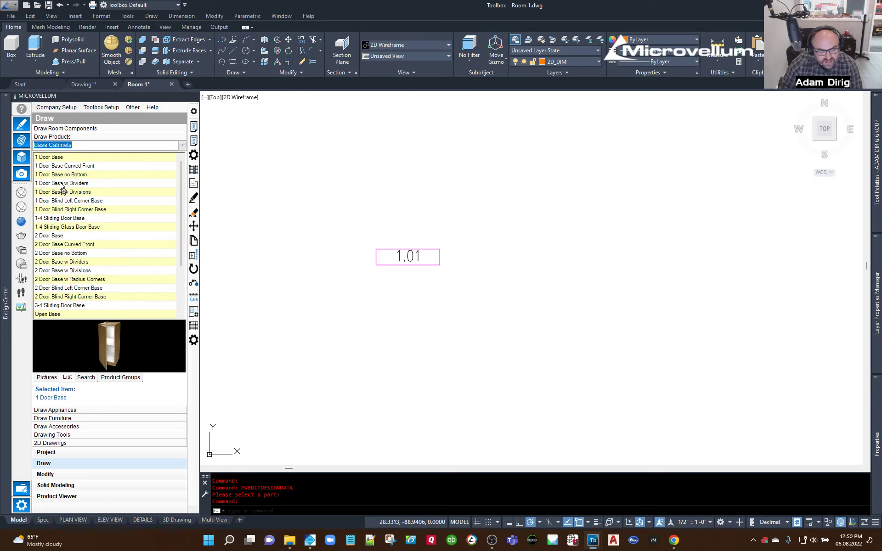
pyautogui.click(53, 157)
pyautogui.rightClick(53, 158)
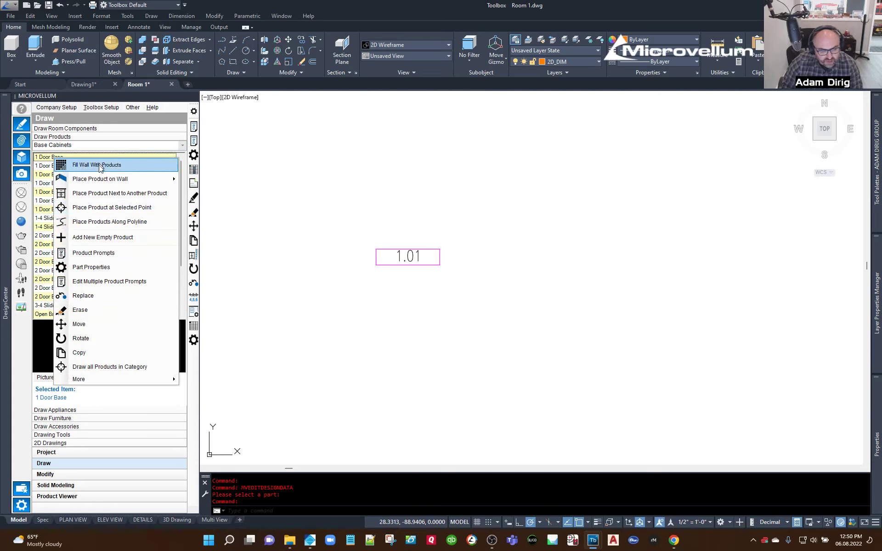
pyautogui.click(100, 209)
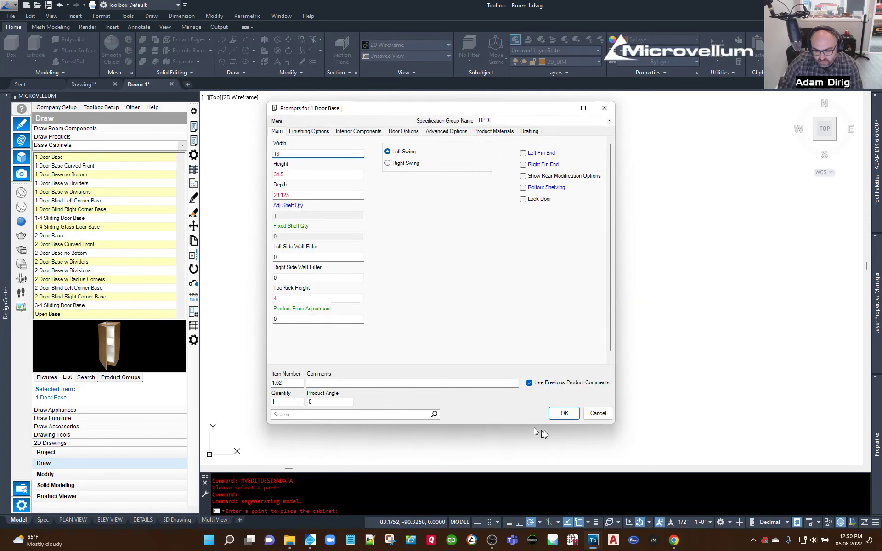
pyautogui.click(567, 414)
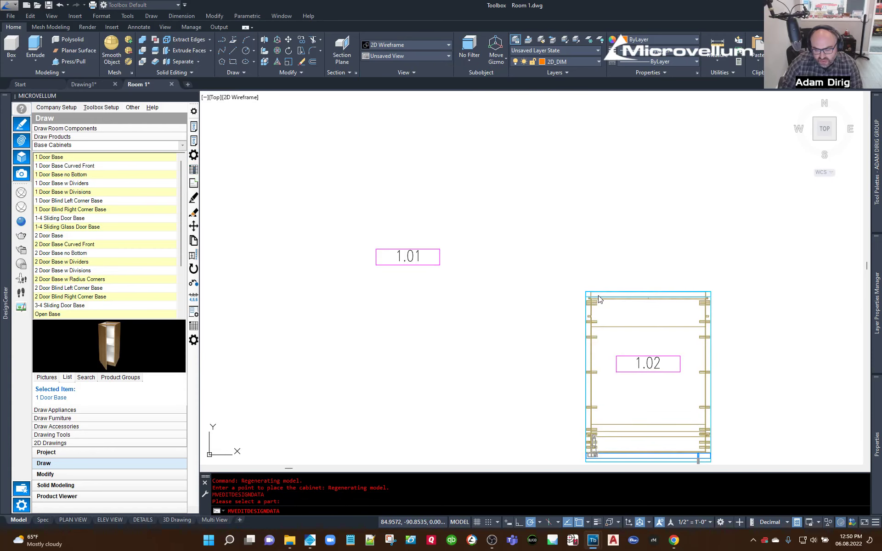
# Open the design data of product 1.02 and show the subassembly file of its Carcass Base.
pyautogui.click(587, 299)
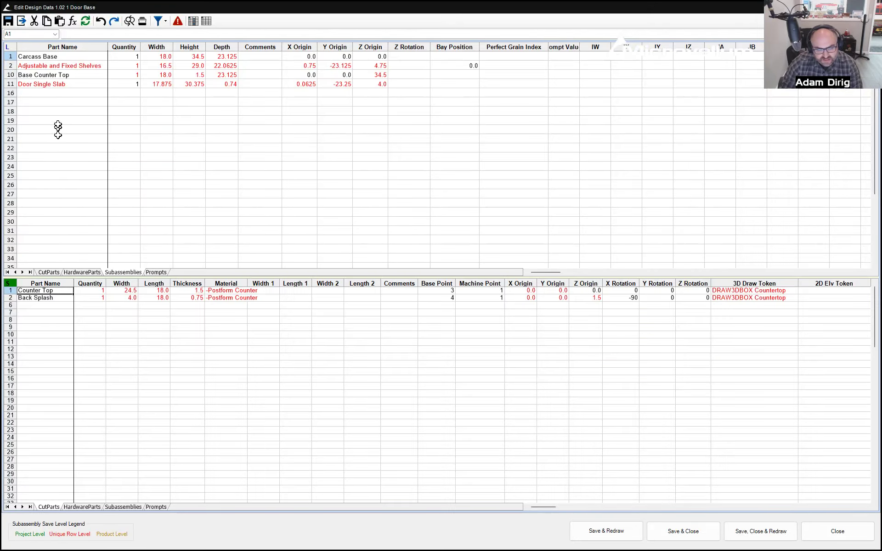
pyautogui.click(46, 54)
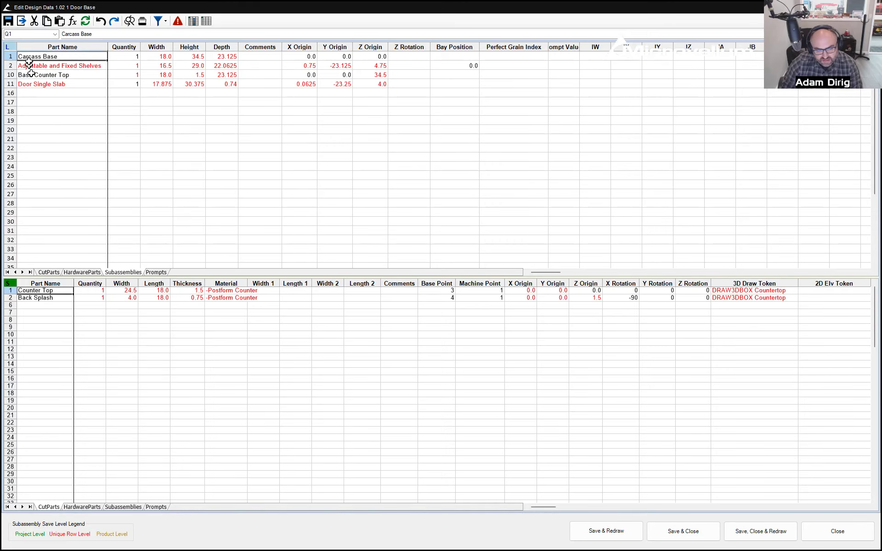
pyautogui.click(52, 273)
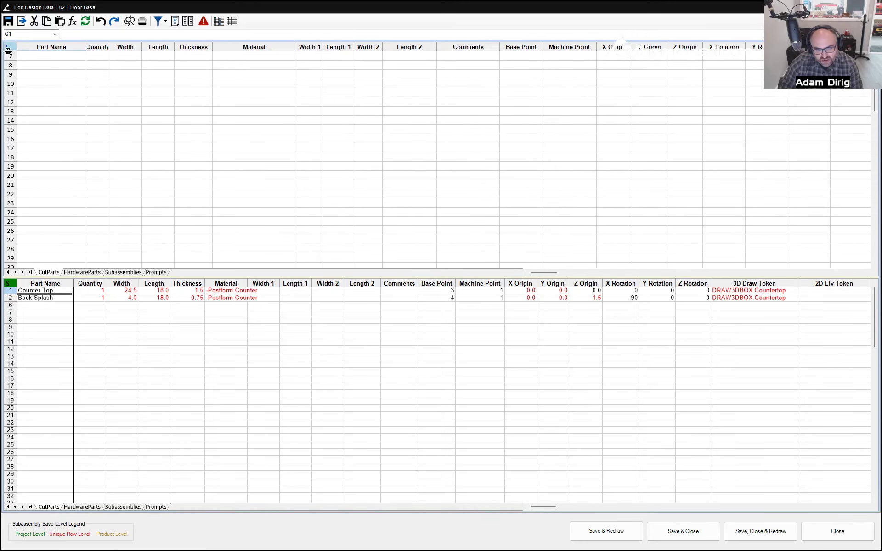
pyautogui.click(123, 273)
pyautogui.rightClick(40, 56)
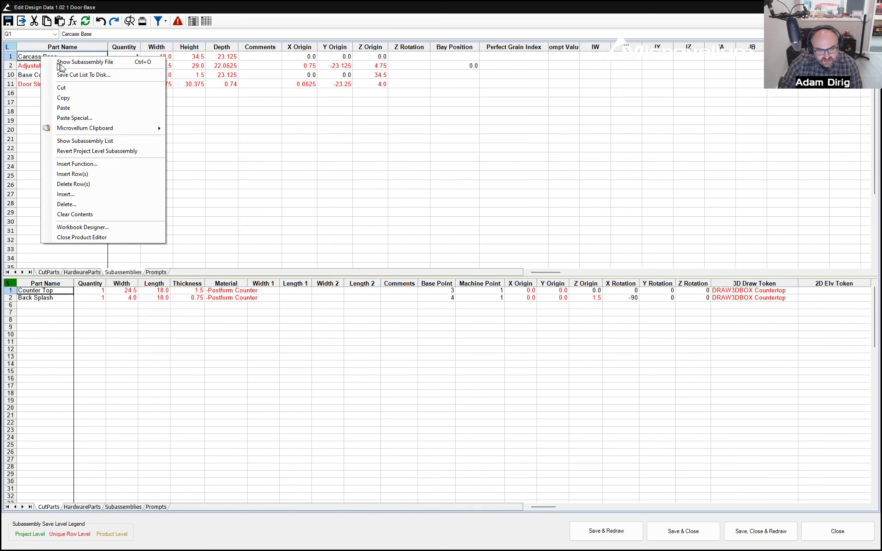
pyautogui.click(67, 64)
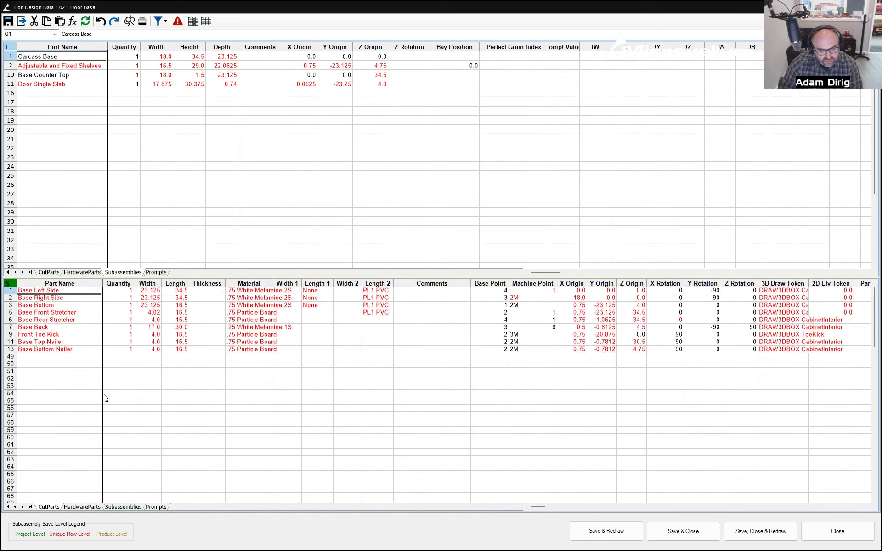
# Examine the Carcass Base cut parts' names, quantities, dimensions, origins, rotations and draw tokens.
pyautogui.moveTo(30, 294); pyautogui.dragTo(37, 350)
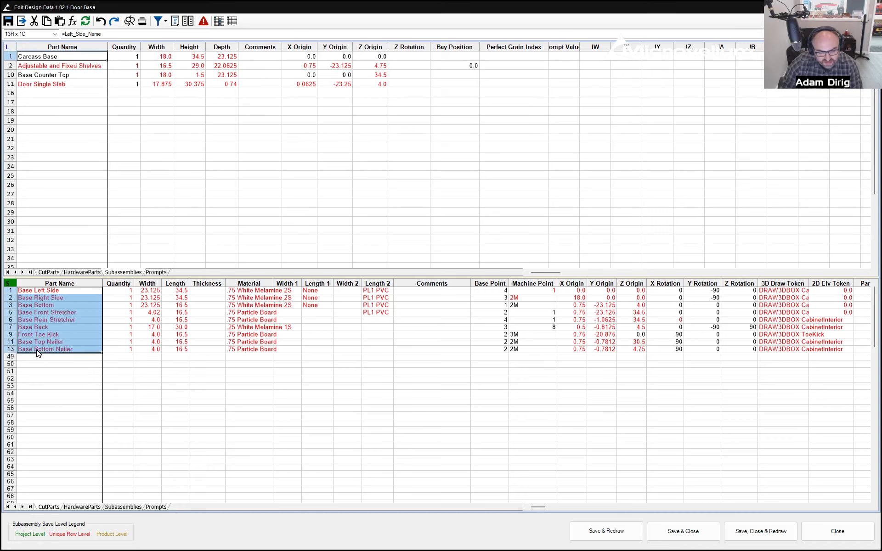
pyautogui.moveTo(128, 289); pyautogui.dragTo(178, 351)
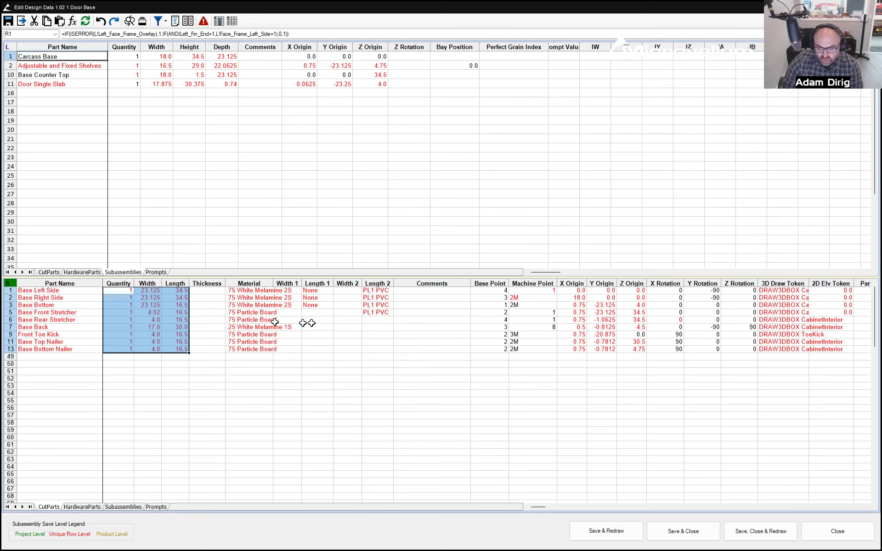
pyautogui.moveTo(573, 294); pyautogui.dragTo(640, 355)
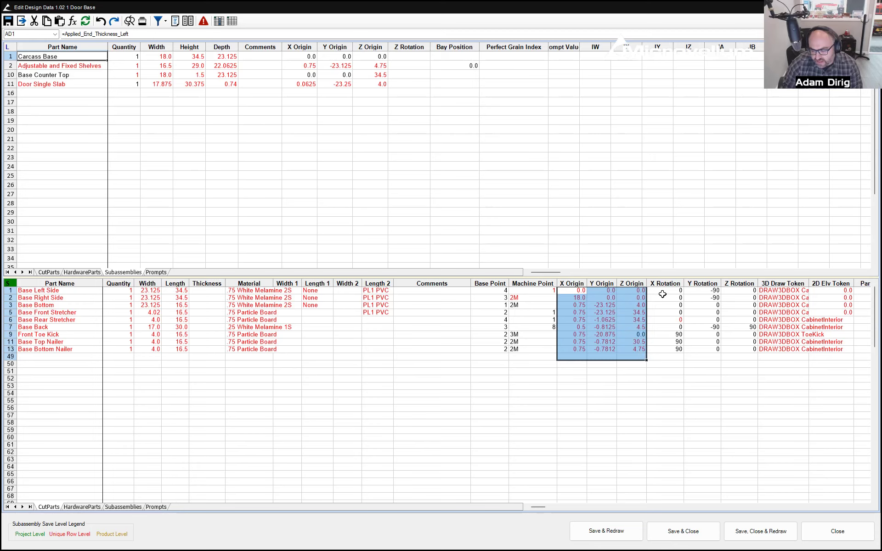
pyautogui.moveTo(664, 290); pyautogui.dragTo(740, 348)
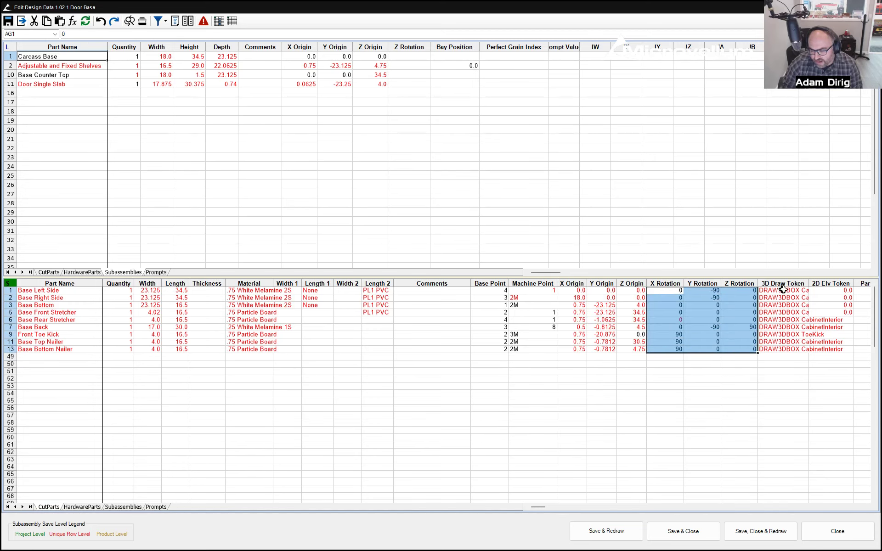
pyautogui.moveTo(783, 290)
pyautogui.mouseDown()
pyautogui.moveTo(815, 361)
pyautogui.moveTo(816, 350)
pyautogui.mouseUp()
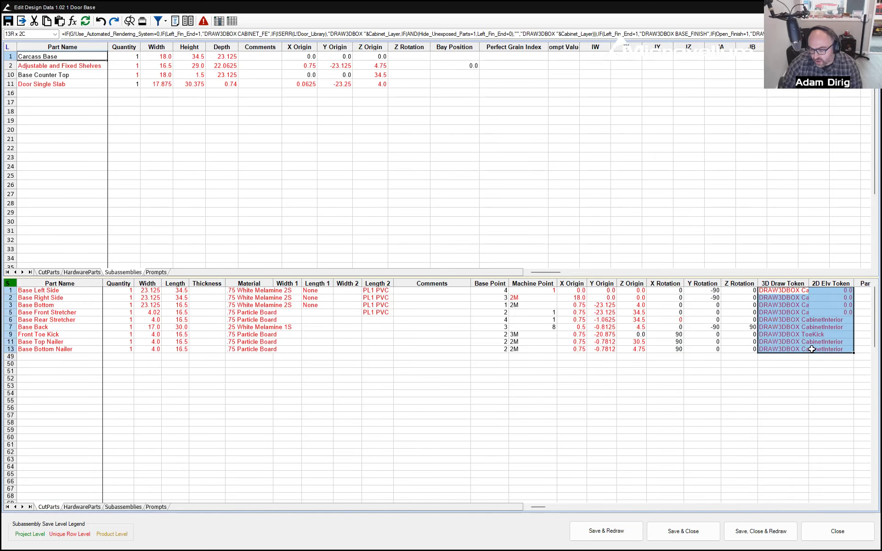
# Inspect the 3D draw token formula of the Base Left Side and close the design data without saving.
pyautogui.click(446, 428)
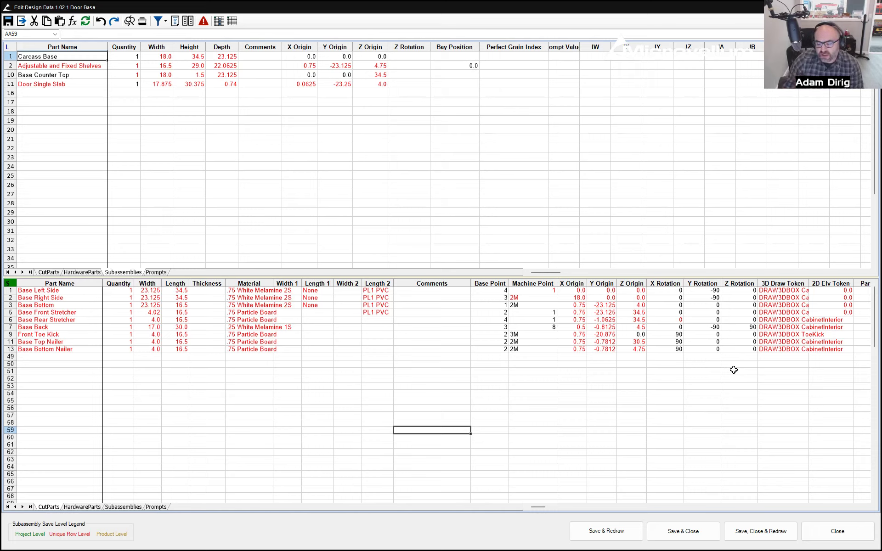
pyautogui.click(772, 290)
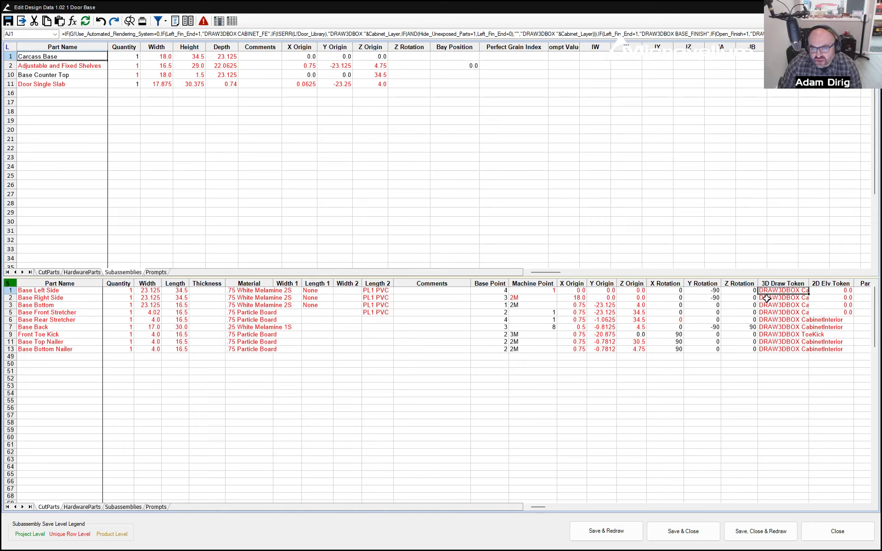
pyautogui.click(752, 411)
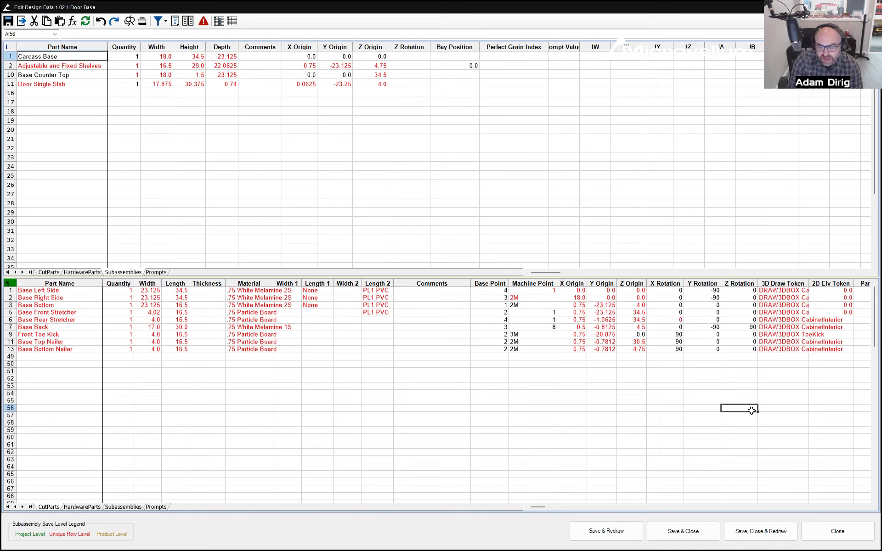
pyautogui.click(845, 534)
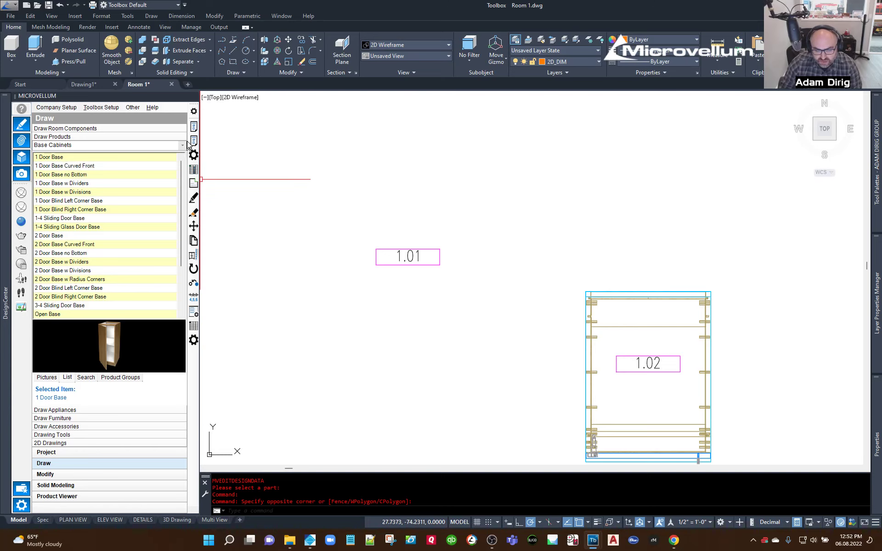
# Select the Empty Starter Product from the Product Starters category under Cabinets Frameless.
pyautogui.click(184, 147)
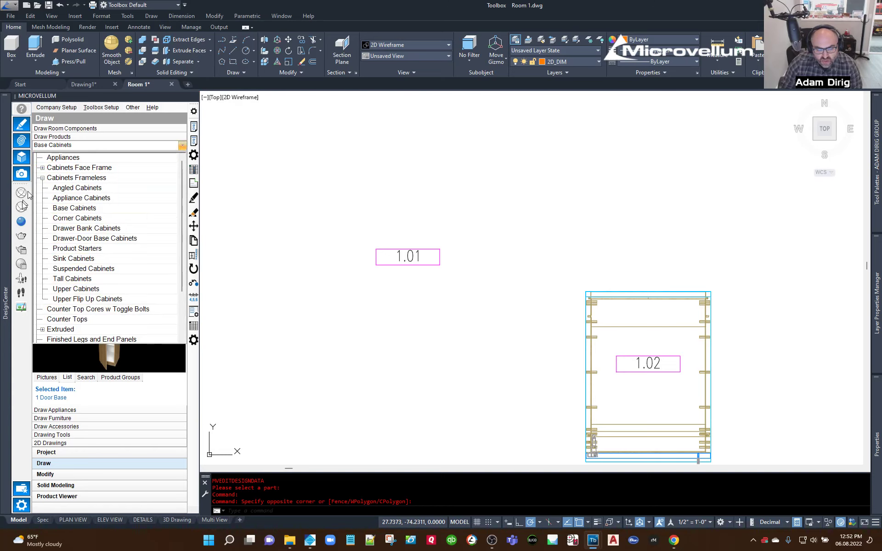
pyautogui.click(74, 249)
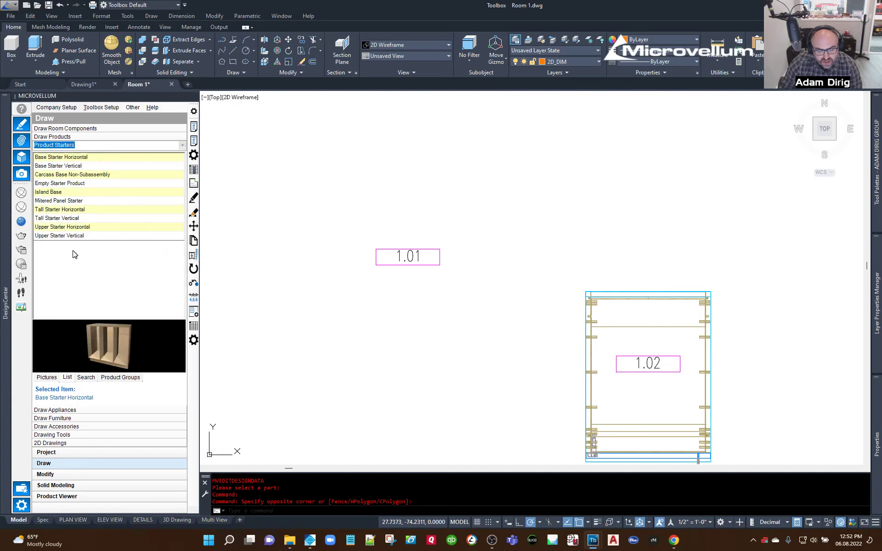
pyautogui.click(48, 184)
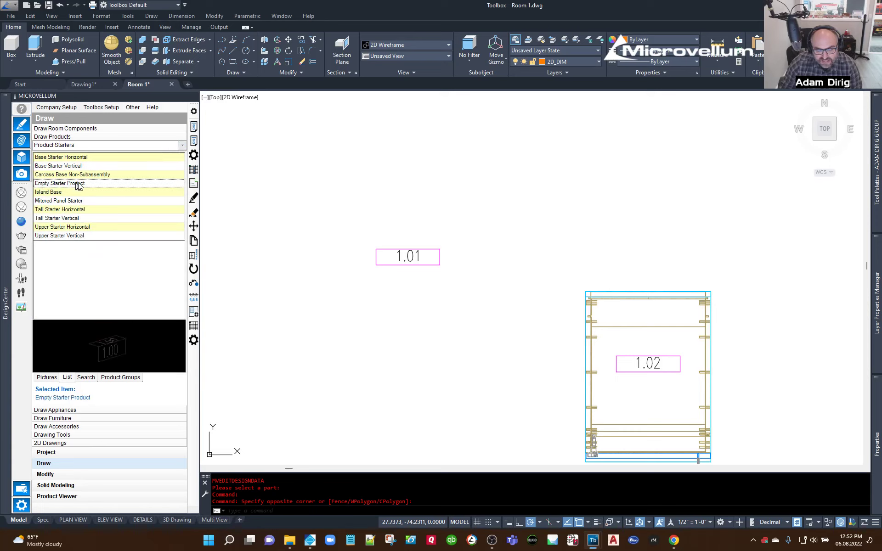
pyautogui.click(301, 330)
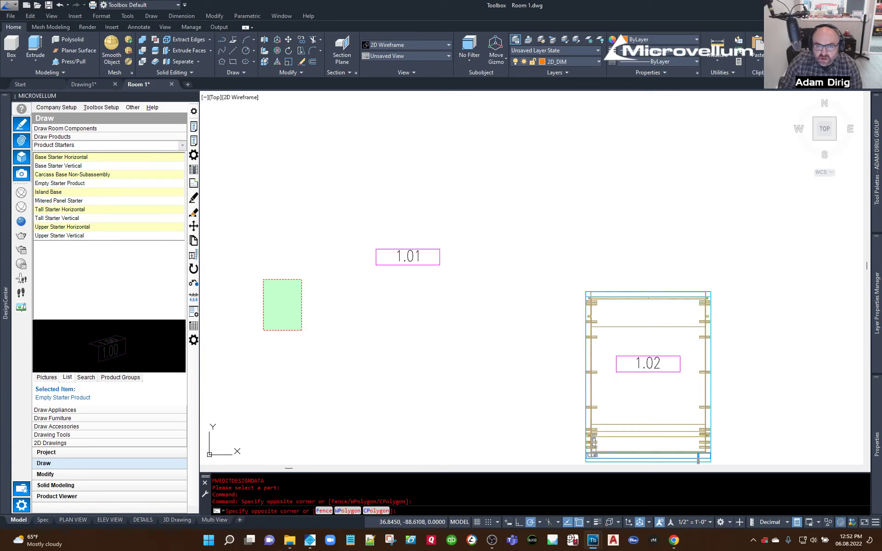
pyautogui.click(264, 280)
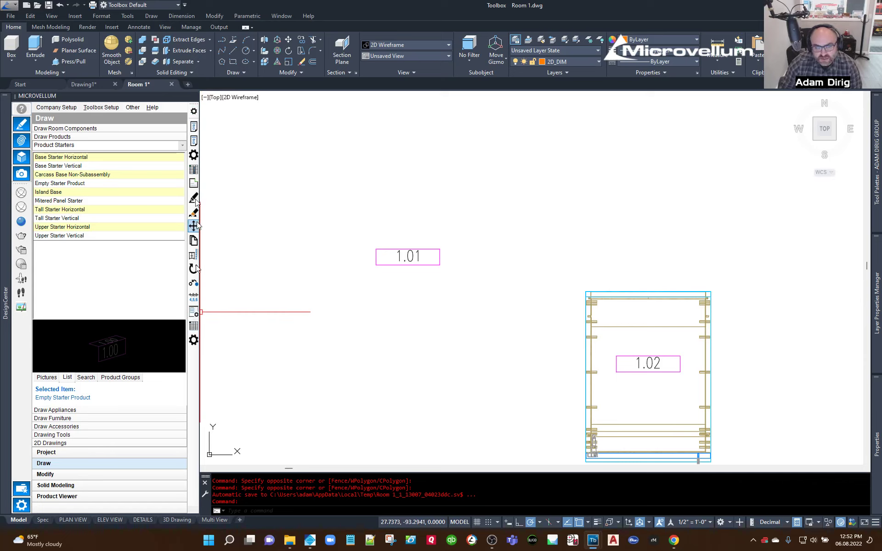
# Try adding a shortcut item with the internal command Overdrive Pro to the product tools, and cancel the customization.
pyautogui.click(193, 113)
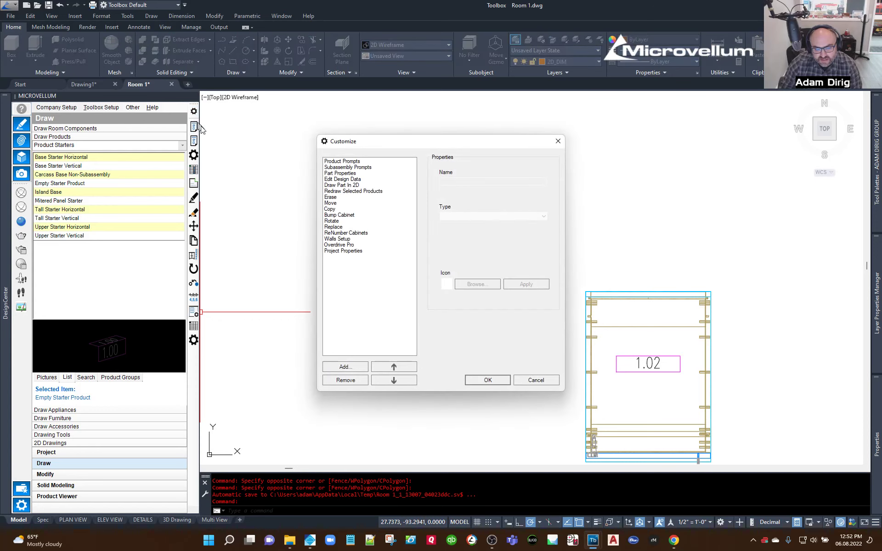
pyautogui.click(345, 367)
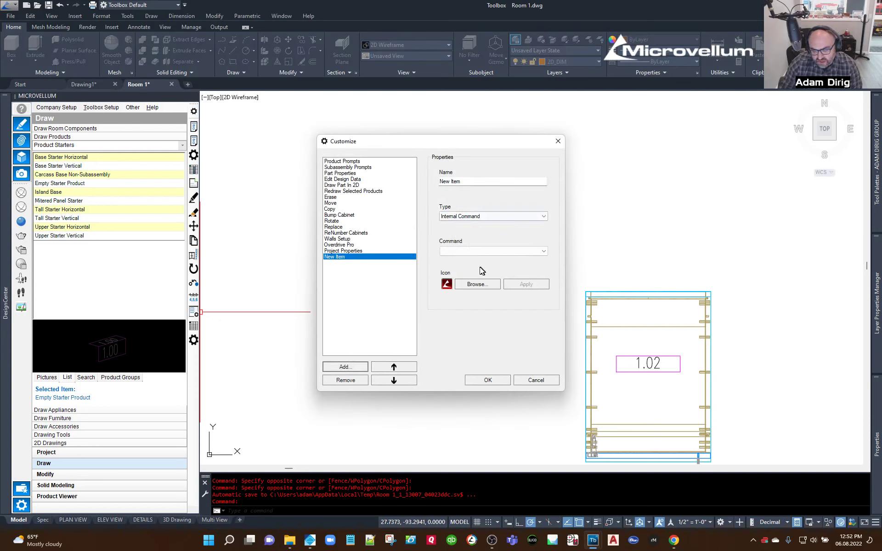
pyautogui.click(474, 251)
pyautogui.moveTo(545, 276); pyautogui.dragTo(547, 351)
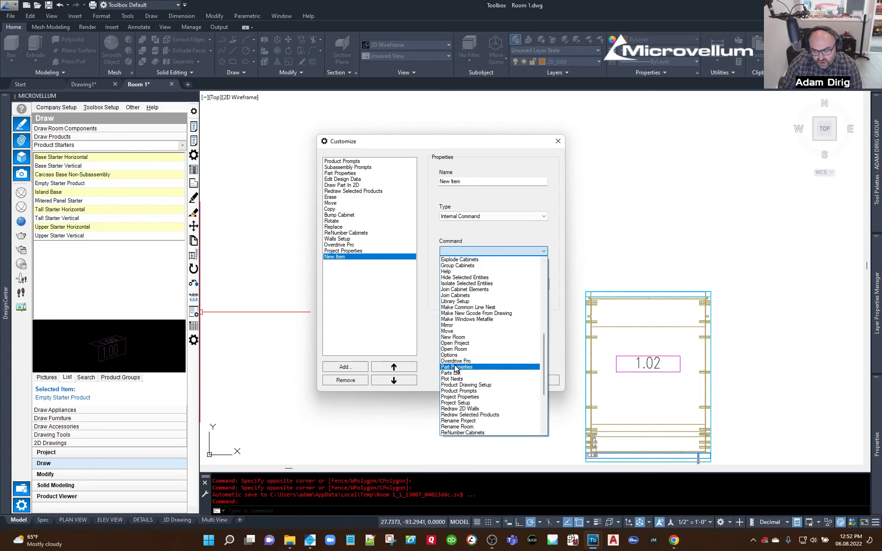
pyautogui.click(461, 361)
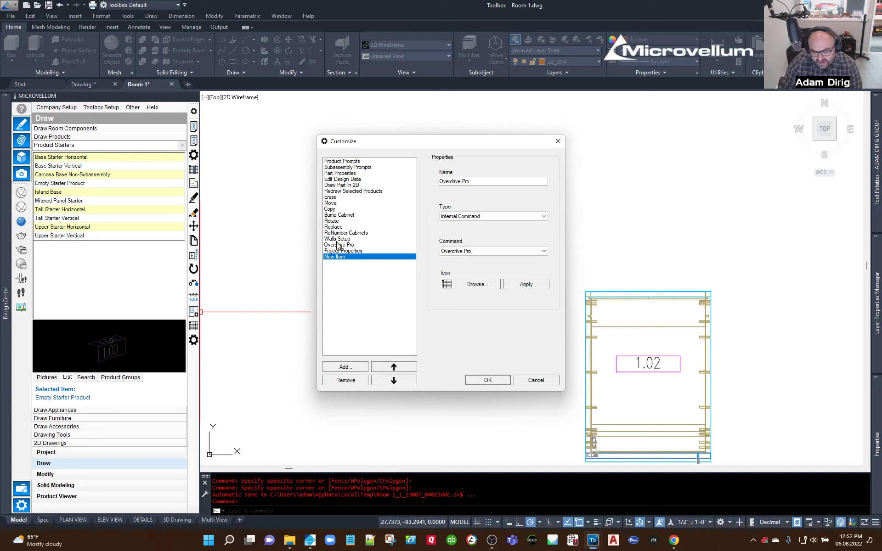
pyautogui.click(524, 381)
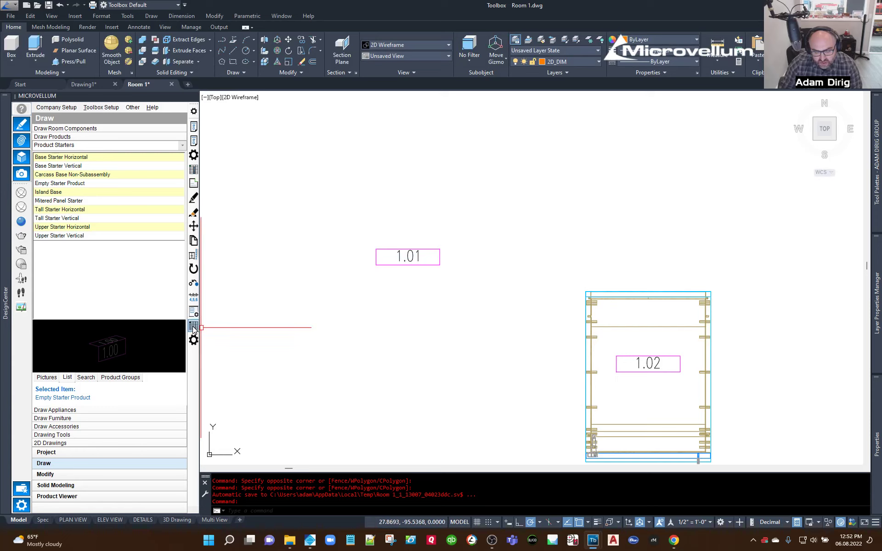
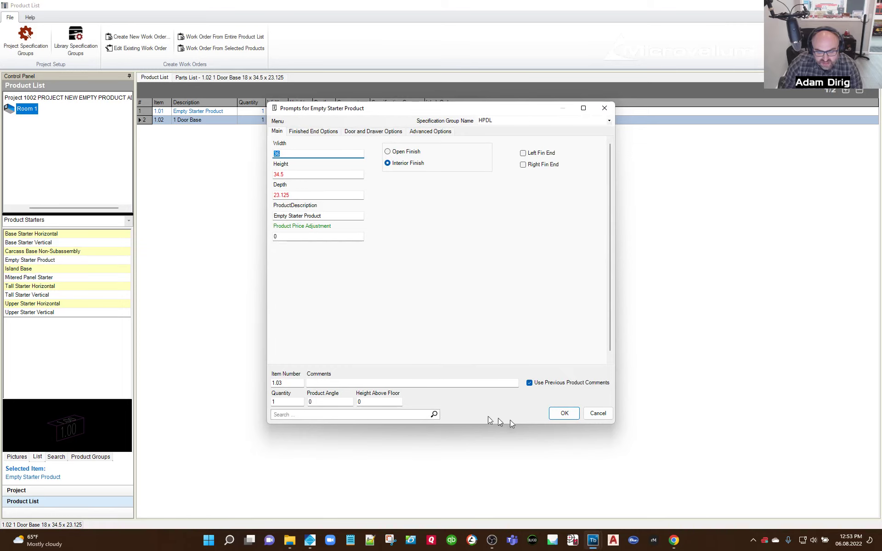
# Add an Empty Starter Product to Room 1 as item 1.03 with its default prompts, and open its parts list.
pyautogui.click(564, 414)
pyautogui.click(177, 131)
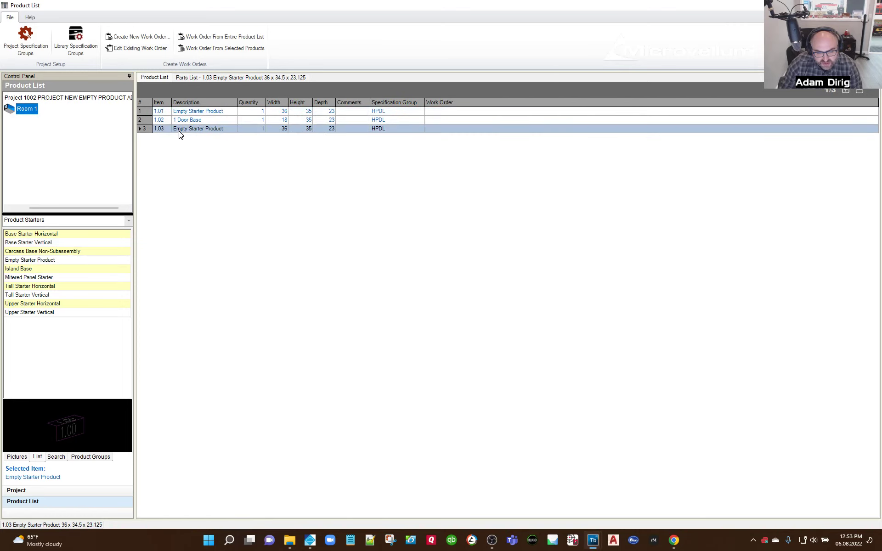
pyautogui.click(239, 119)
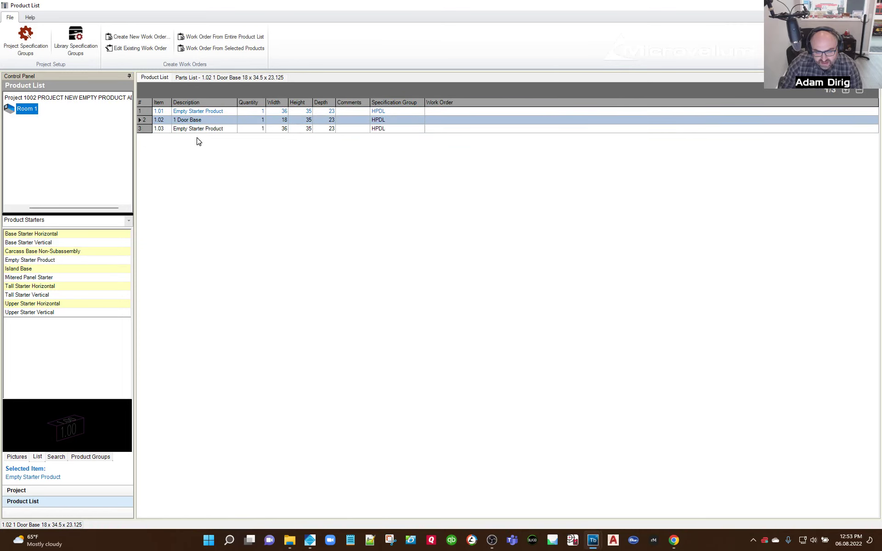
pyautogui.click(209, 129)
pyautogui.click(207, 79)
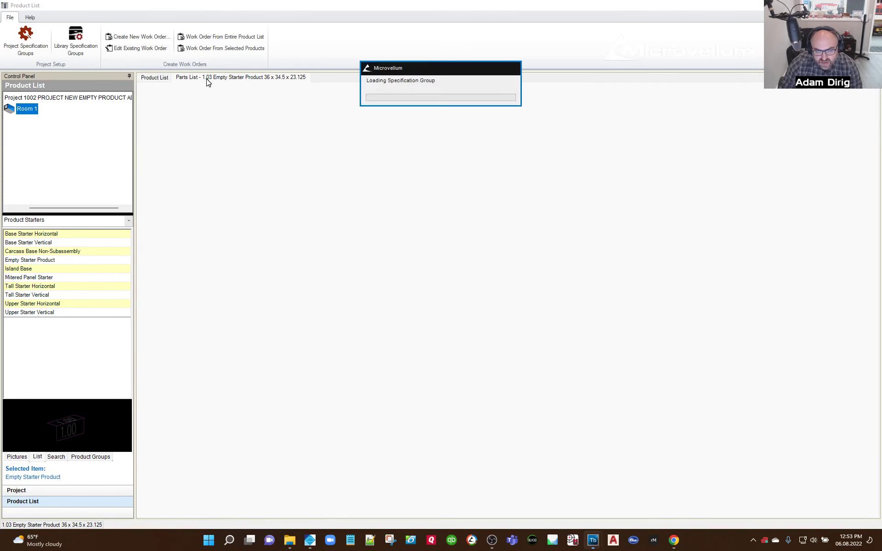
# Examine the cut part columns for name, quantity, width, length, material and the four edgebanding sides in product 1.03.
pyautogui.moveTo(163, 124); pyautogui.dragTo(169, 218)
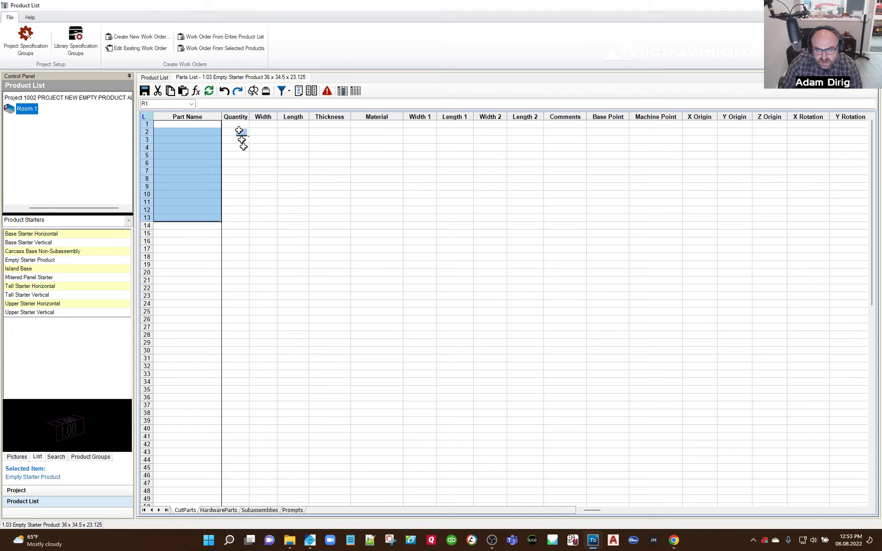
pyautogui.moveTo(236, 124); pyautogui.dragTo(301, 179)
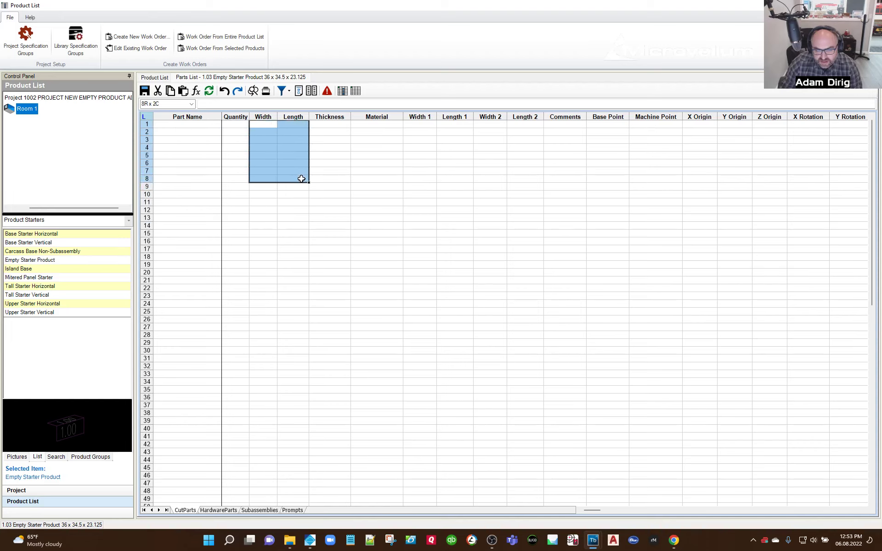
pyautogui.moveTo(376, 124); pyautogui.dragTo(373, 223)
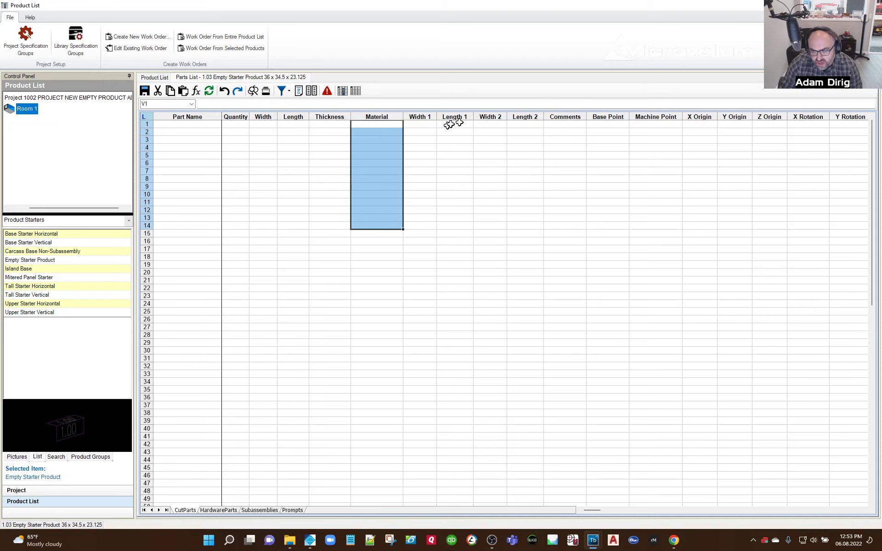
pyautogui.click(490, 124)
pyautogui.click(412, 125)
pyautogui.click(451, 126)
pyautogui.click(497, 125)
pyautogui.click(524, 125)
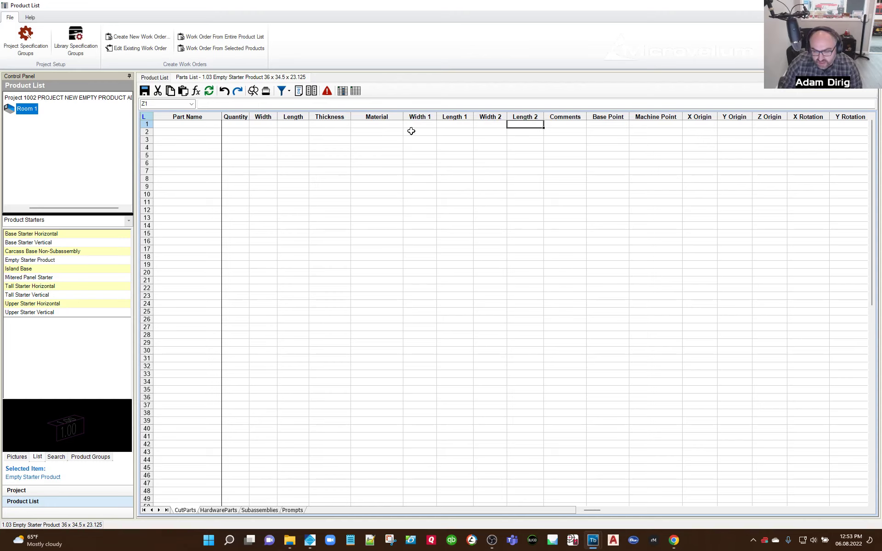
pyautogui.moveTo(420, 124); pyautogui.dragTo(524, 164)
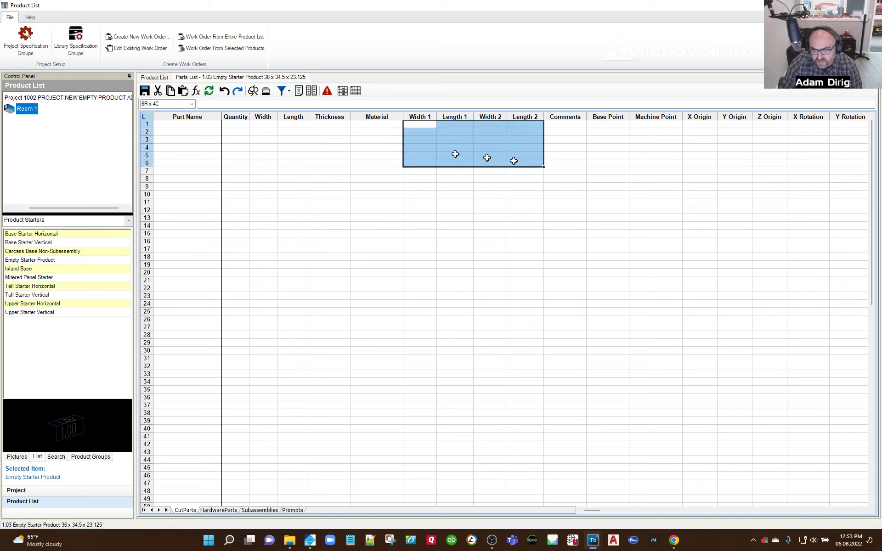
# View the edgebanding materials offered for the first row's Width 1 edge, and cancel without choosing one.
pyautogui.click(420, 126)
pyautogui.rightClick(421, 127)
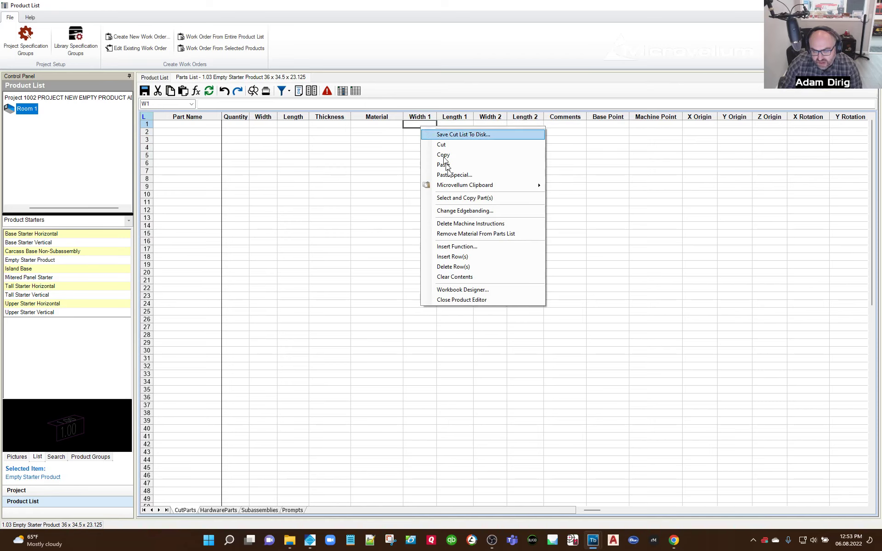
pyautogui.click(458, 213)
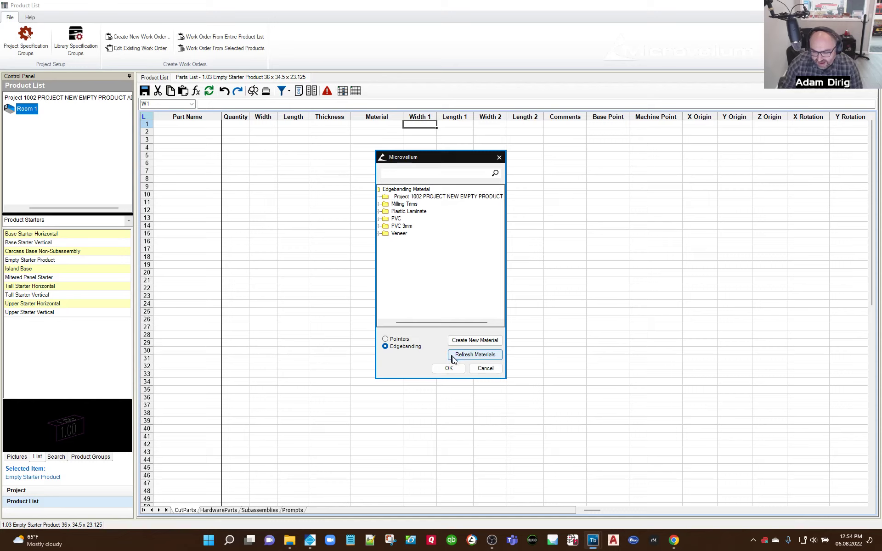
pyautogui.click(478, 369)
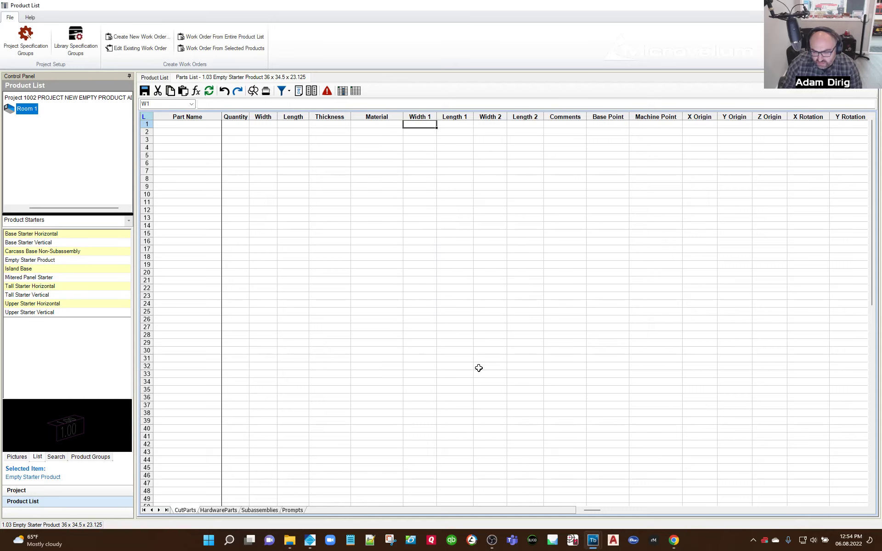
pyautogui.click(294, 195)
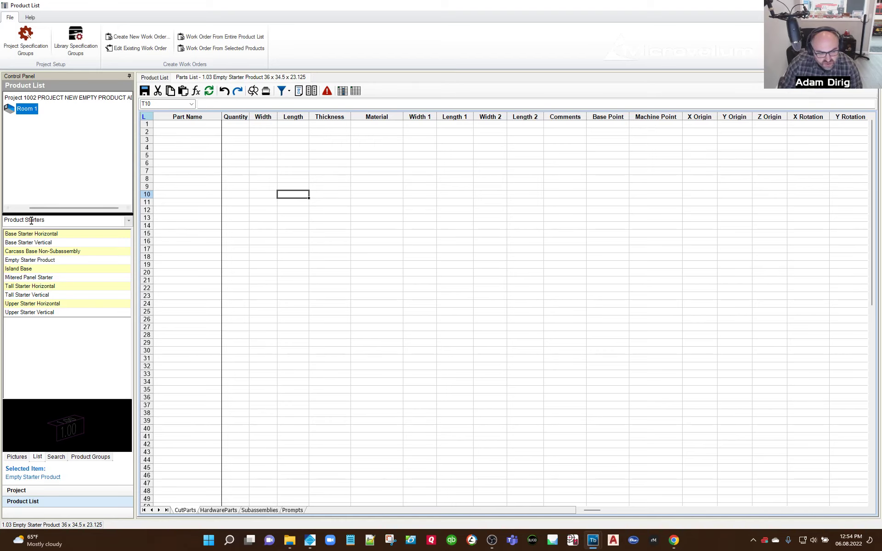
# Return to the product list without saving changes to product 1.03.
pyautogui.click(156, 77)
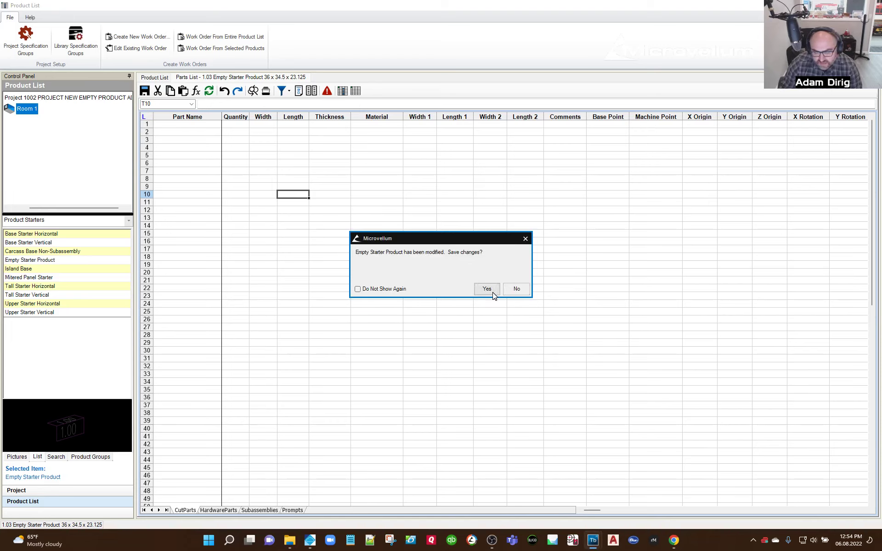
pyautogui.click(491, 290)
pyautogui.click(517, 289)
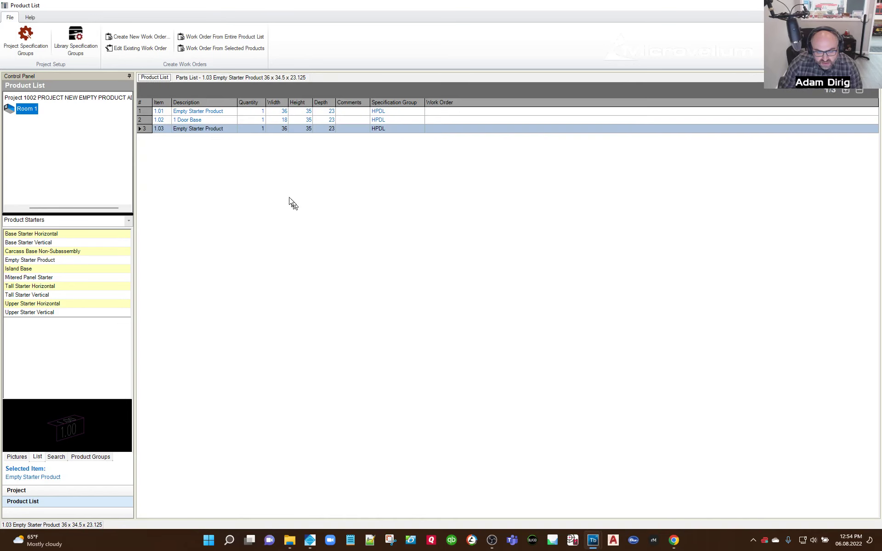
# Add a new empty product to Room 1 as item 1.04, keeping the default name New Product and zero dimensions.
pyautogui.rightClick(288, 198)
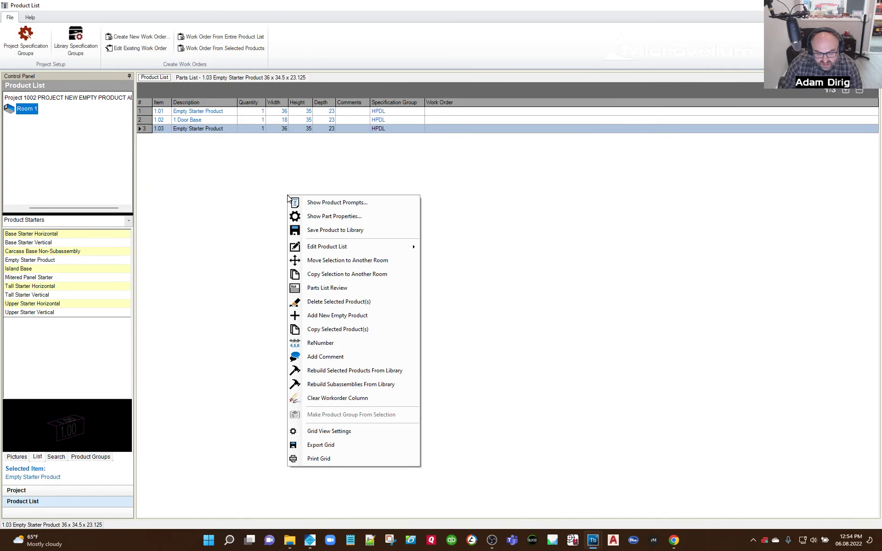
pyautogui.rightClick(188, 167)
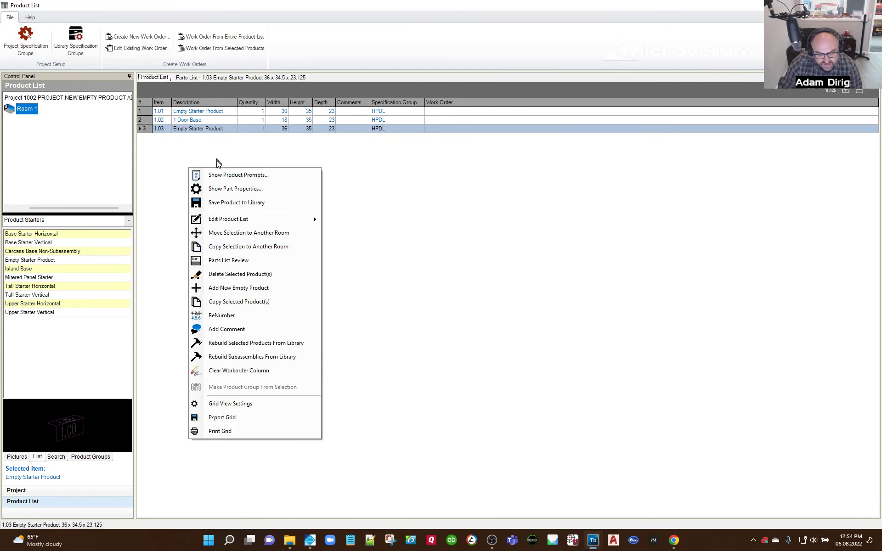
pyautogui.click(235, 288)
pyautogui.click(499, 305)
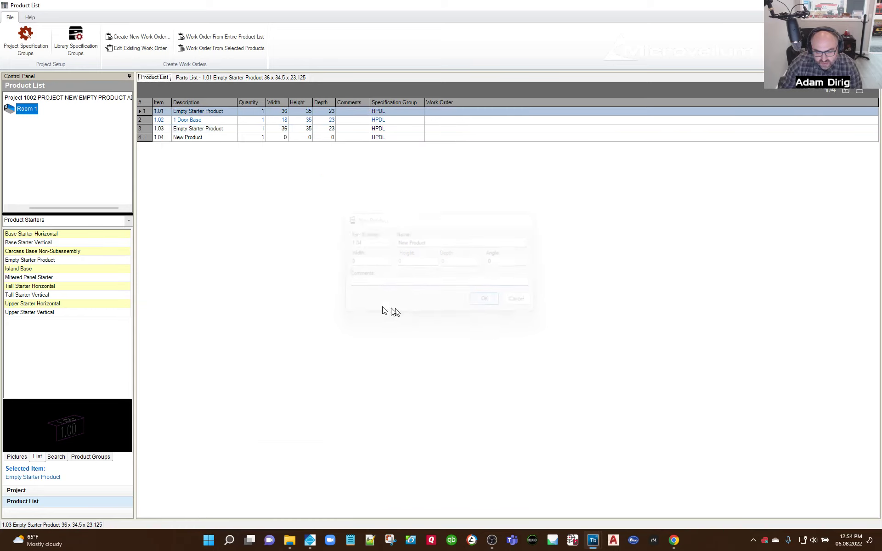
# Open the parts list of product 1.04 and examine its cut parts, hardware parts, subassemblies and prompts.
pyautogui.click(196, 139)
pyautogui.rightClick(195, 138)
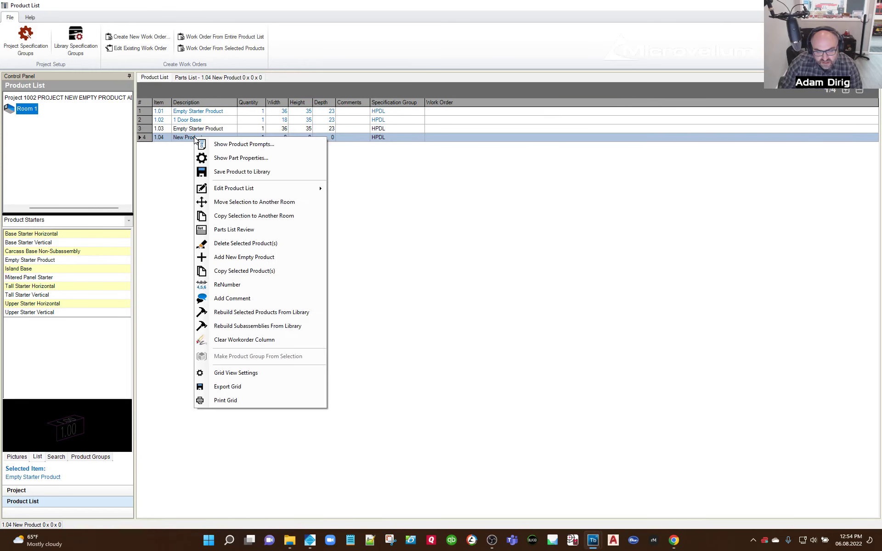
pyautogui.click(181, 81)
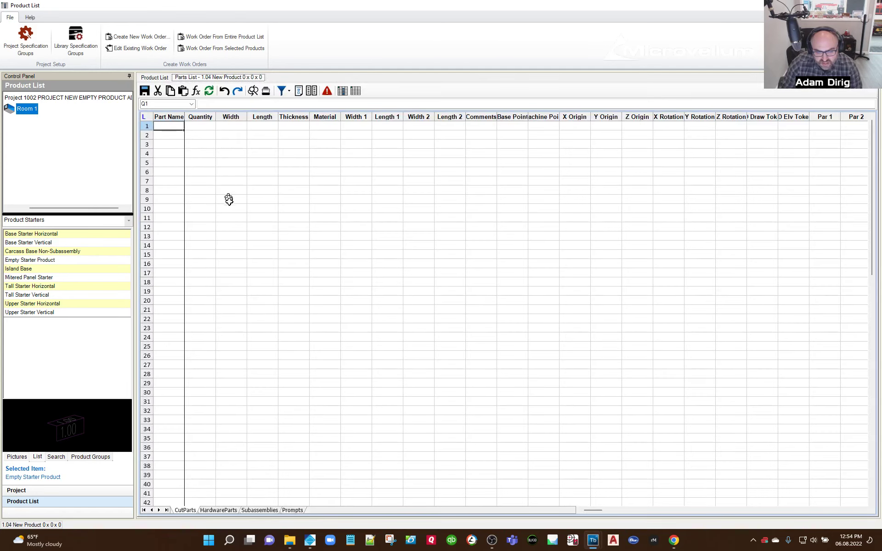
pyautogui.click(233, 511)
pyautogui.click(260, 511)
pyautogui.click(289, 510)
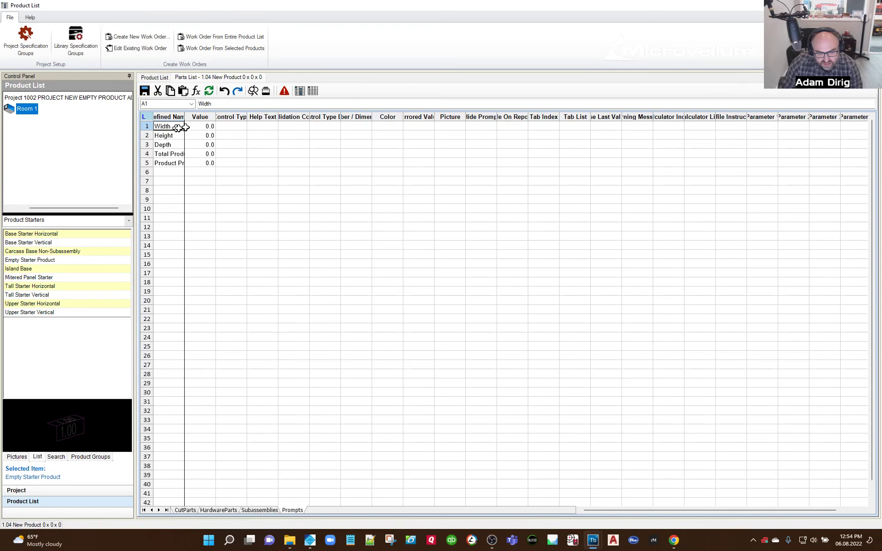
# Examine the prompts, subassemblies and cut parts of product 1.03, Empty Starter Product, and return to the product list without saving changes.
pyautogui.click(154, 77)
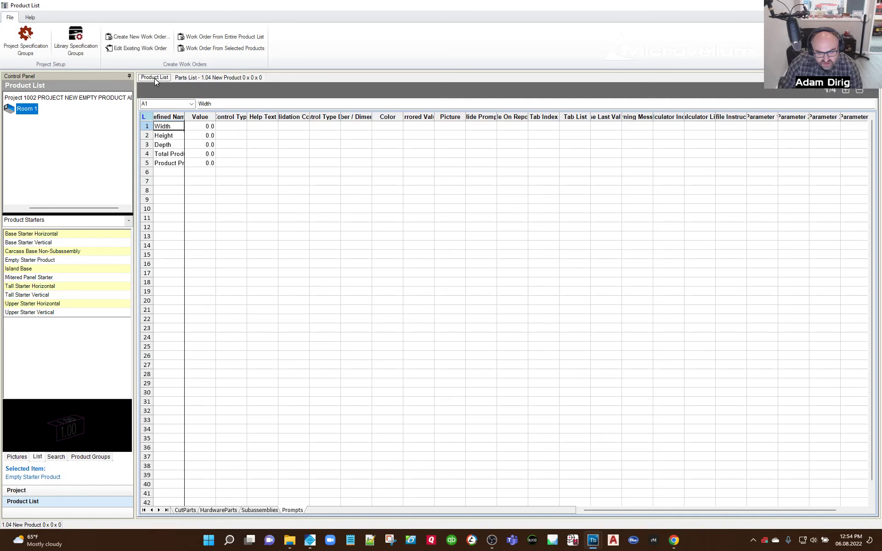
pyautogui.click(185, 130)
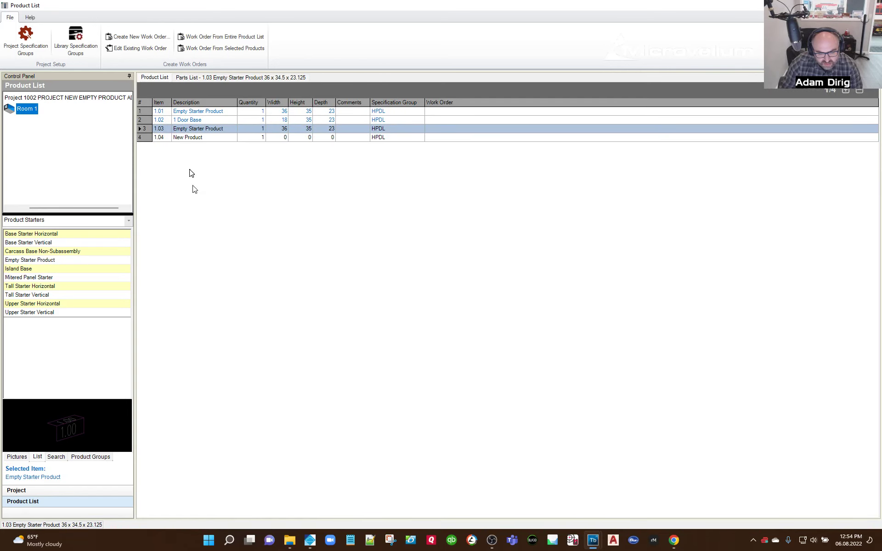
pyautogui.click(211, 77)
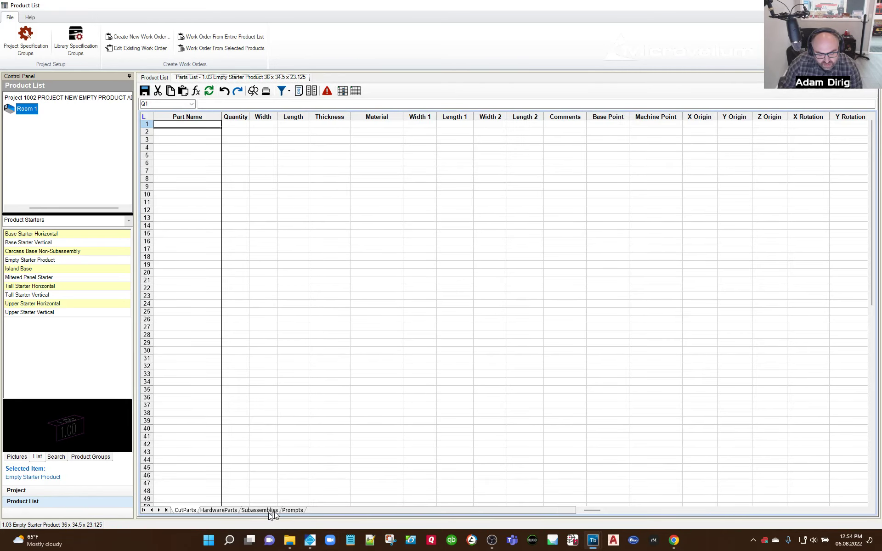
pyautogui.click(293, 510)
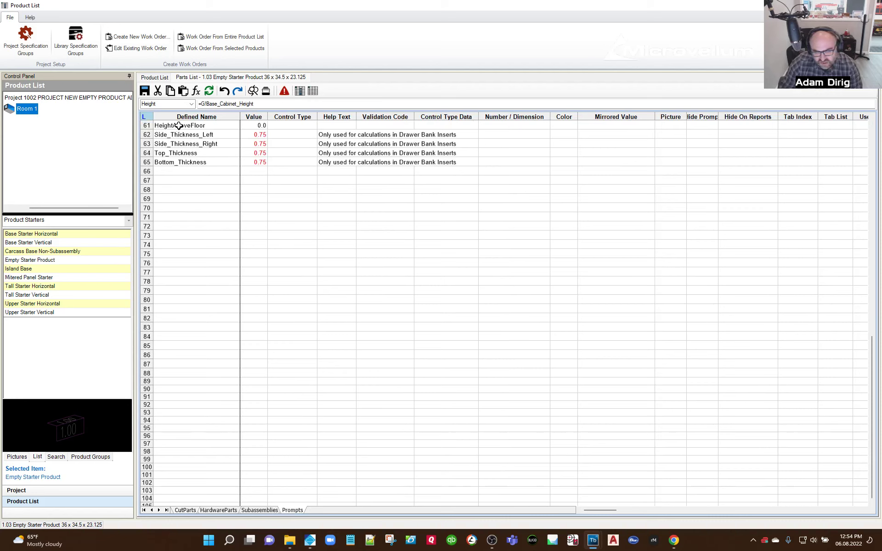
pyautogui.moveTo(179, 125); pyautogui.dragTo(419, 162)
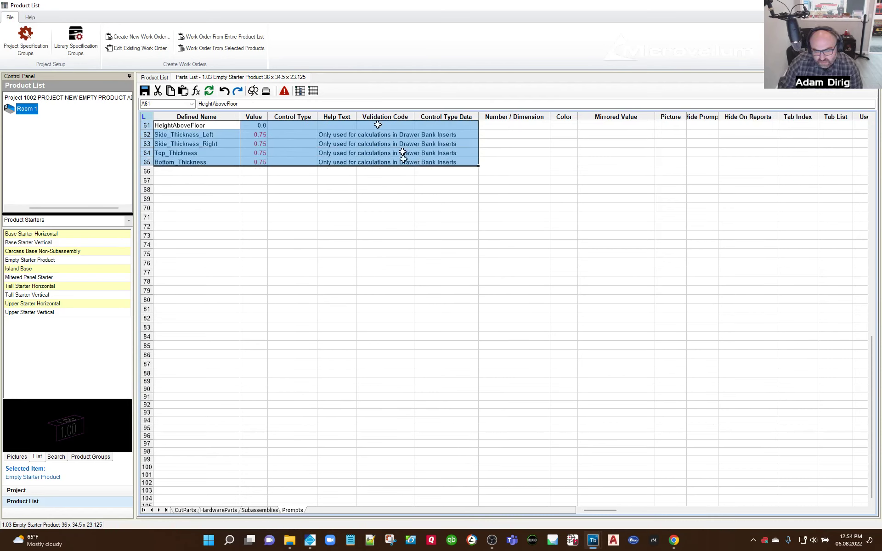
pyautogui.click(263, 510)
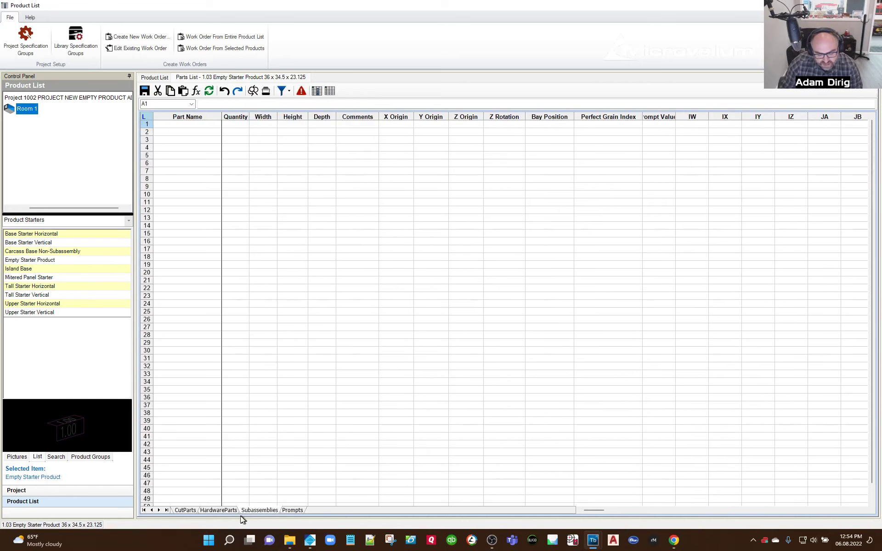
pyautogui.click(186, 510)
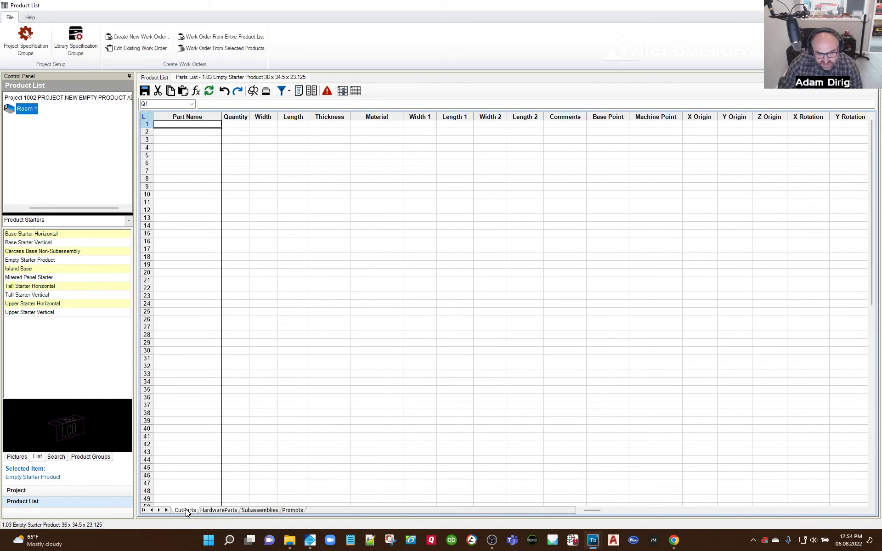
pyautogui.click(157, 79)
pyautogui.click(514, 289)
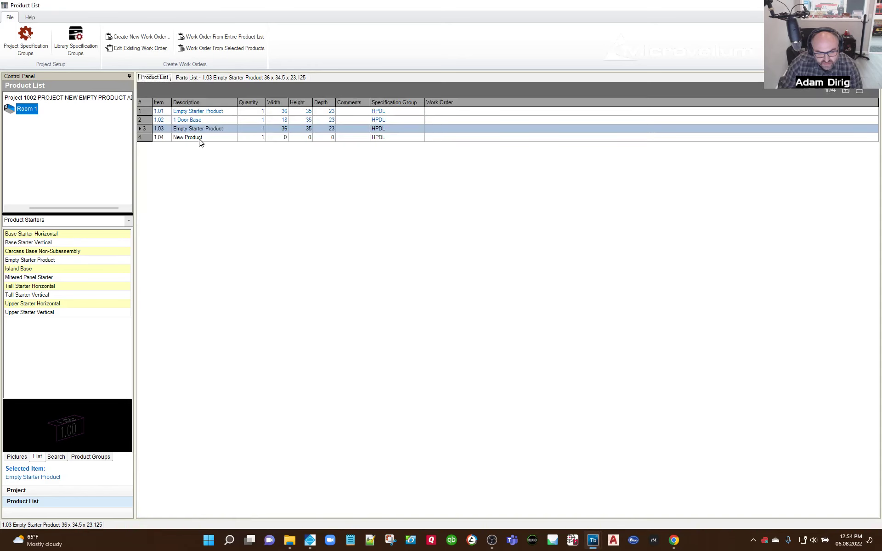
# Open the parts list of product 1.02, 1 Door Base, and examine its subassemblies and prompts.
pyautogui.click(195, 120)
pyautogui.click(203, 77)
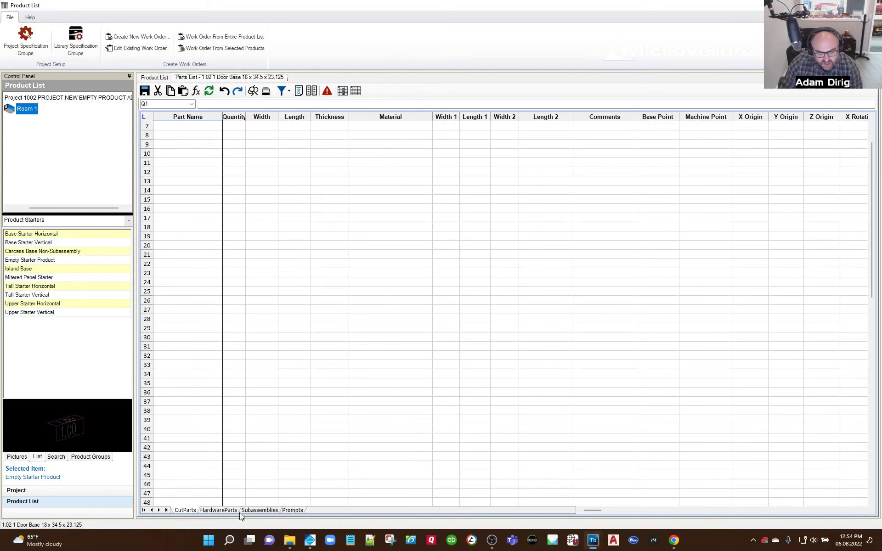
pyautogui.click(247, 511)
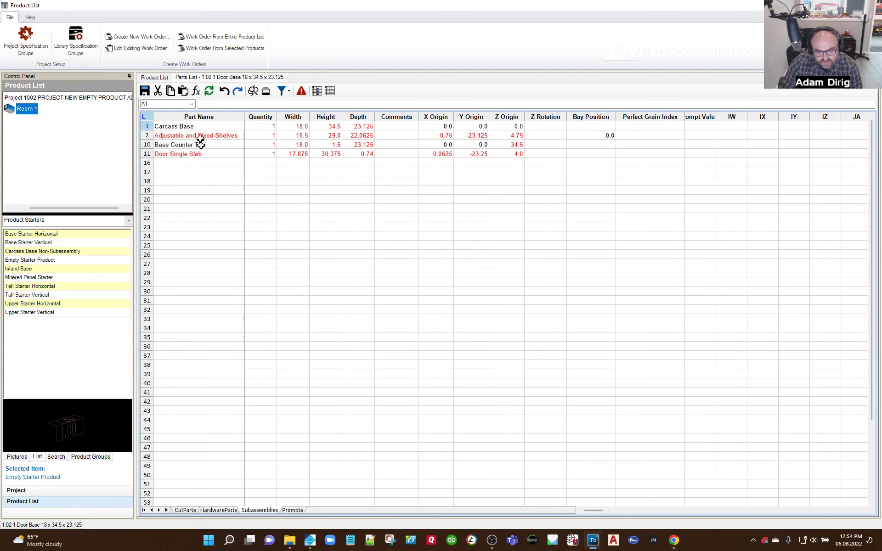
pyautogui.click(293, 511)
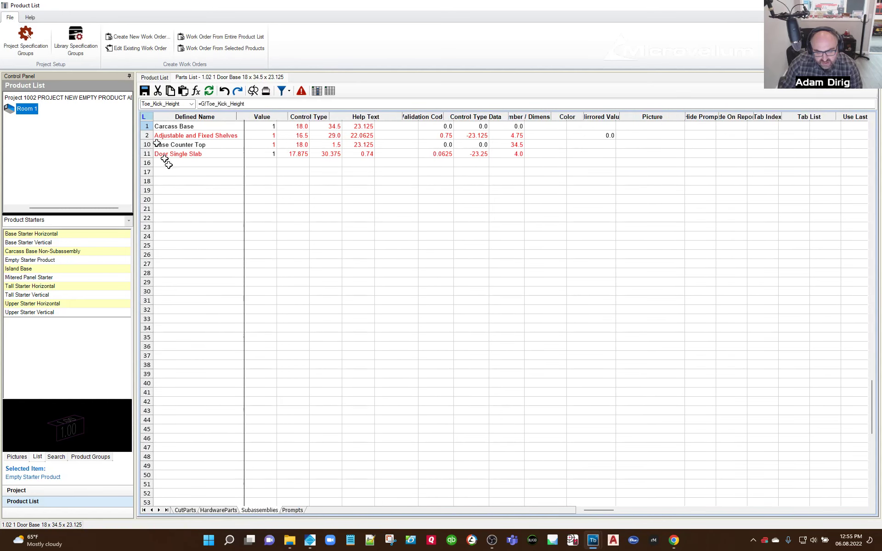
pyautogui.click(252, 511)
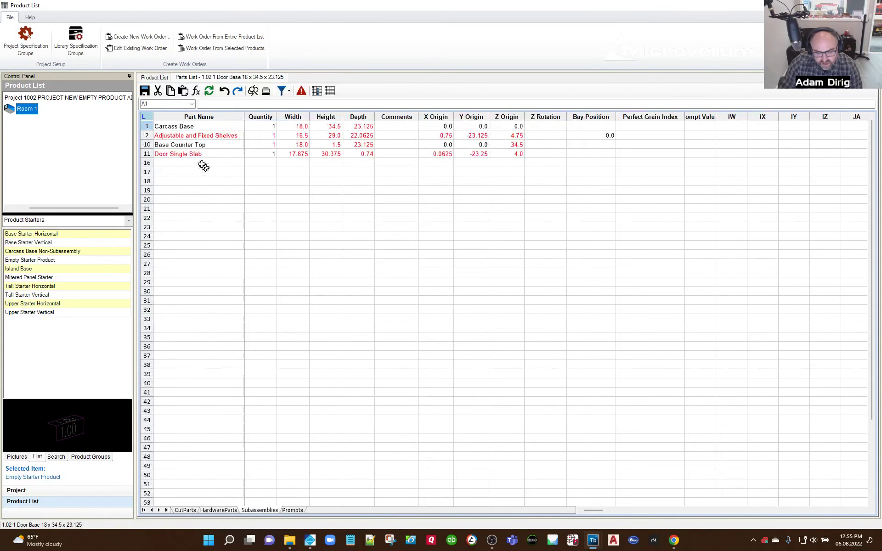
# Open the Carcass Base subassembly file to view its cut parts, and return to the product list, saving changes to 1 Door Base.
pyautogui.click(186, 127)
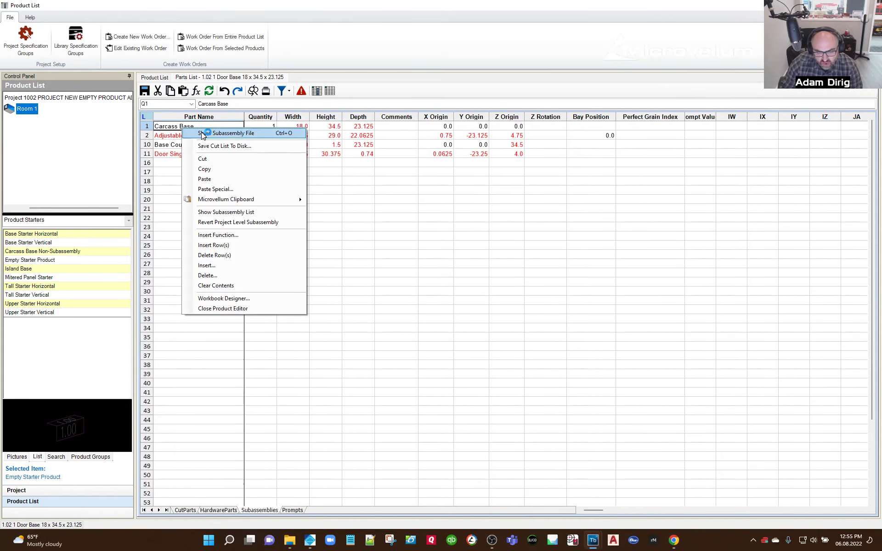
pyautogui.click(202, 133)
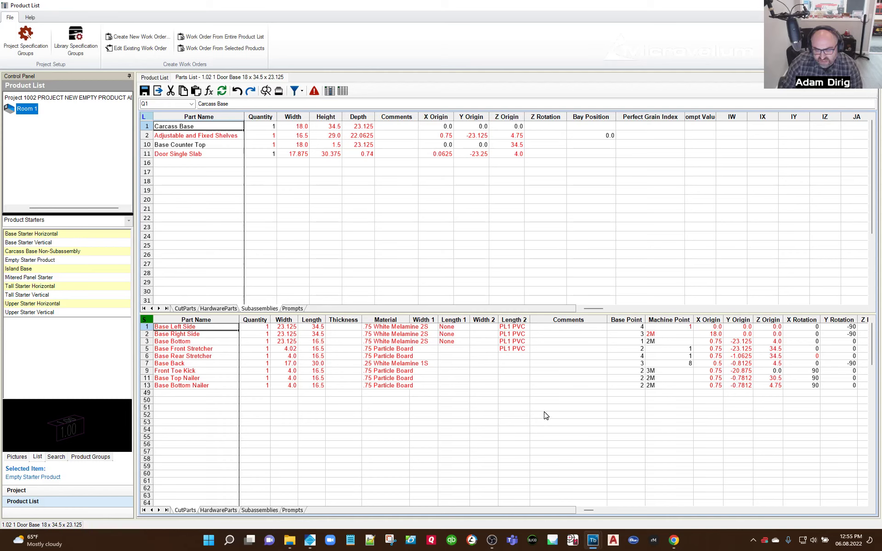
pyautogui.click(154, 76)
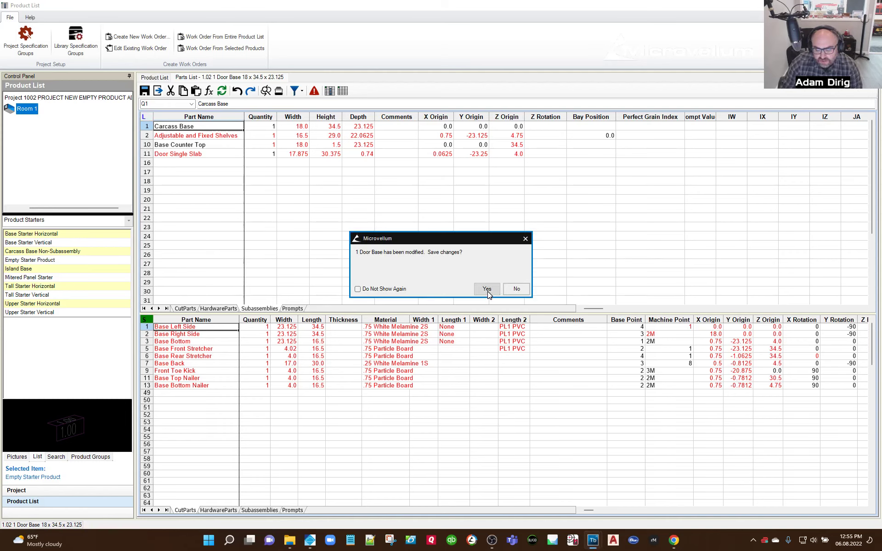
pyautogui.click(487, 289)
# Open the parts list of product 1.04, examine its cut parts grid, and close the product list to return to the drawing.
pyautogui.click(183, 137)
pyautogui.click(202, 78)
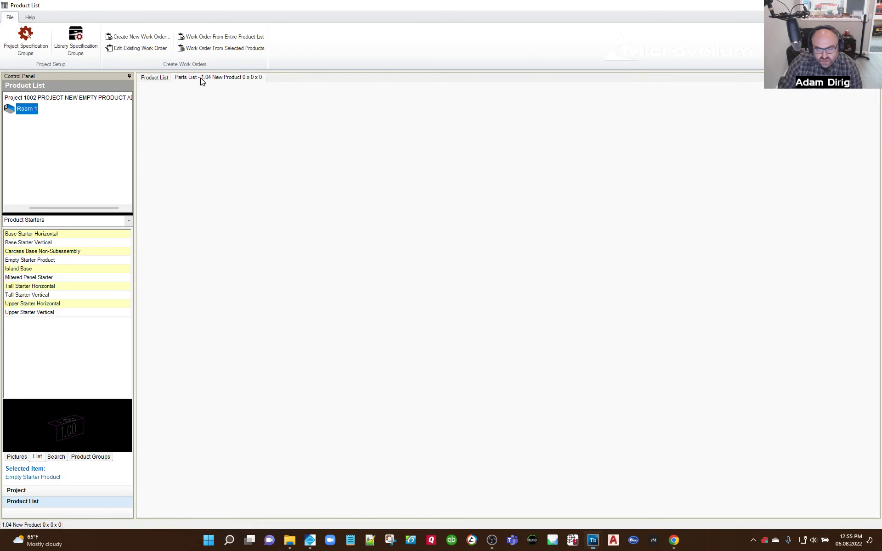
pyautogui.moveTo(170, 126); pyautogui.dragTo(516, 451)
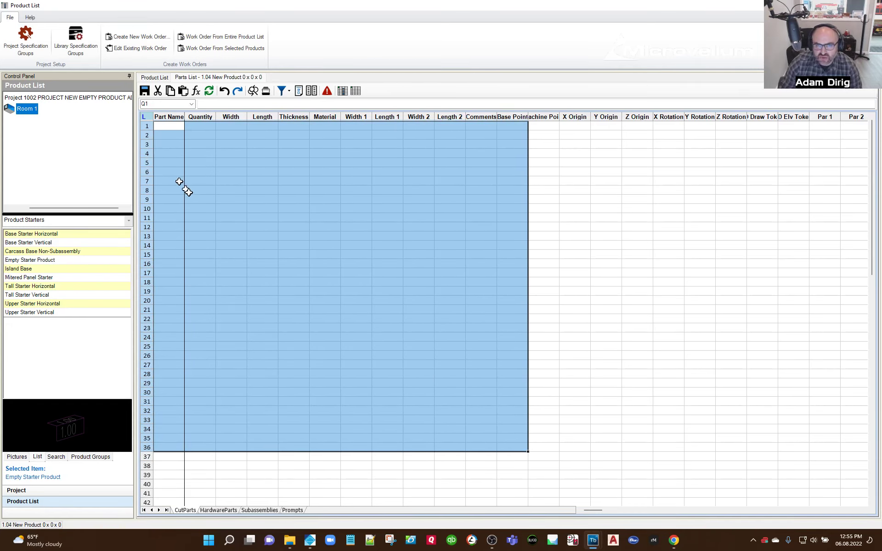
pyautogui.click(626, 183)
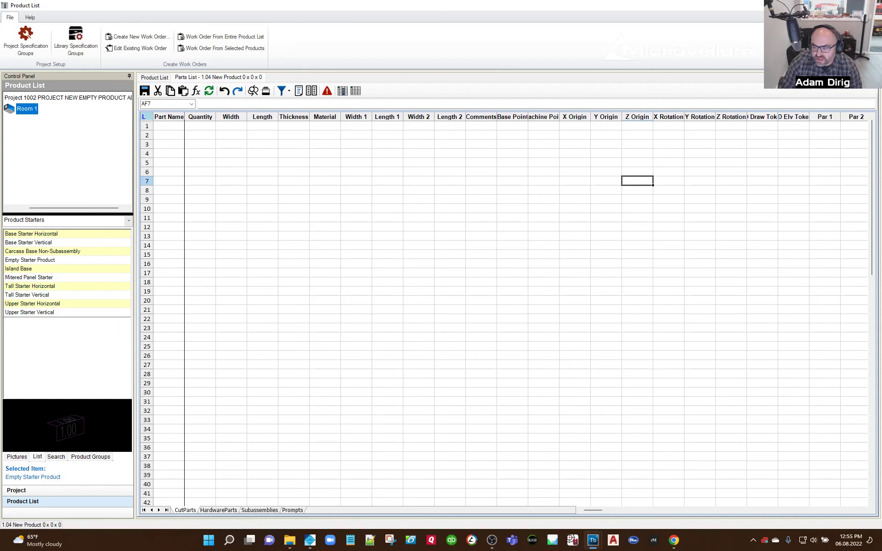
pyautogui.click(872, 6)
pyautogui.click(325, 247)
pyautogui.click(292, 205)
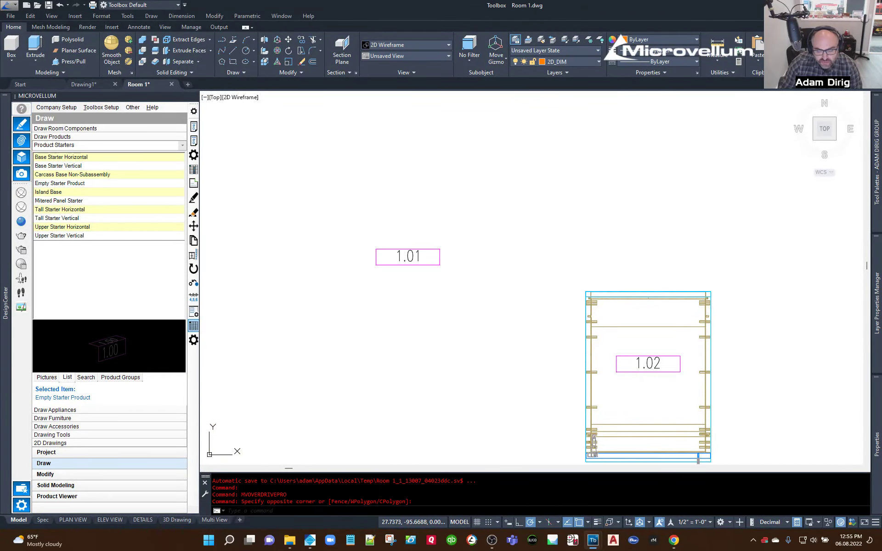
# Reopen the product list from the drawing to view the project's products, and close it again.
pyautogui.click(194, 326)
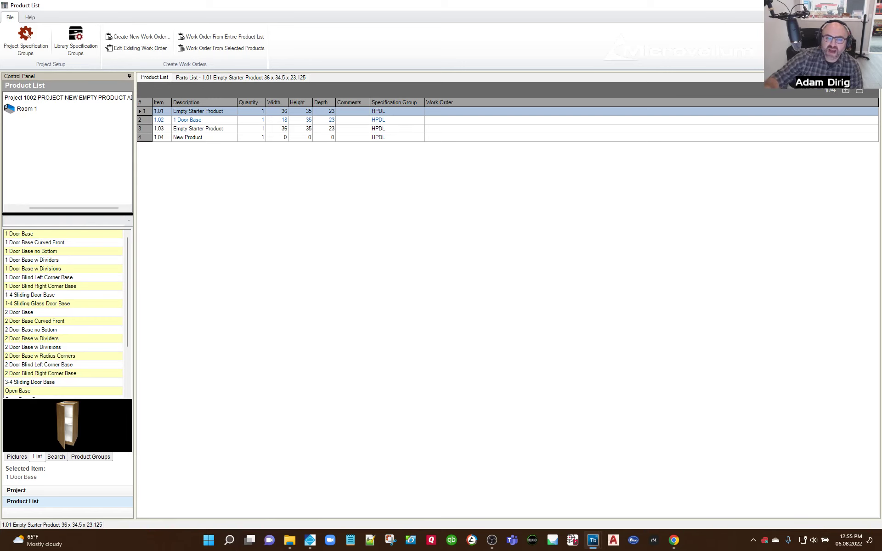
pyautogui.click(871, 6)
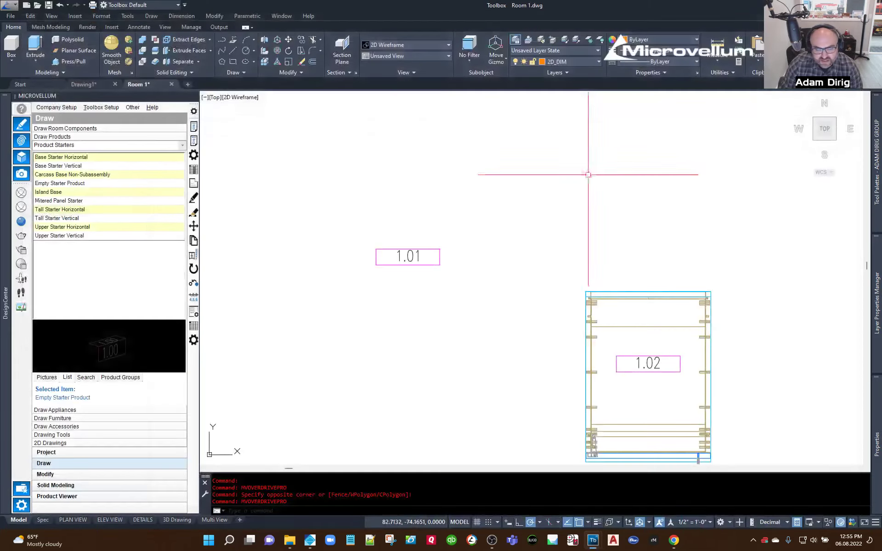
pyautogui.click(297, 308)
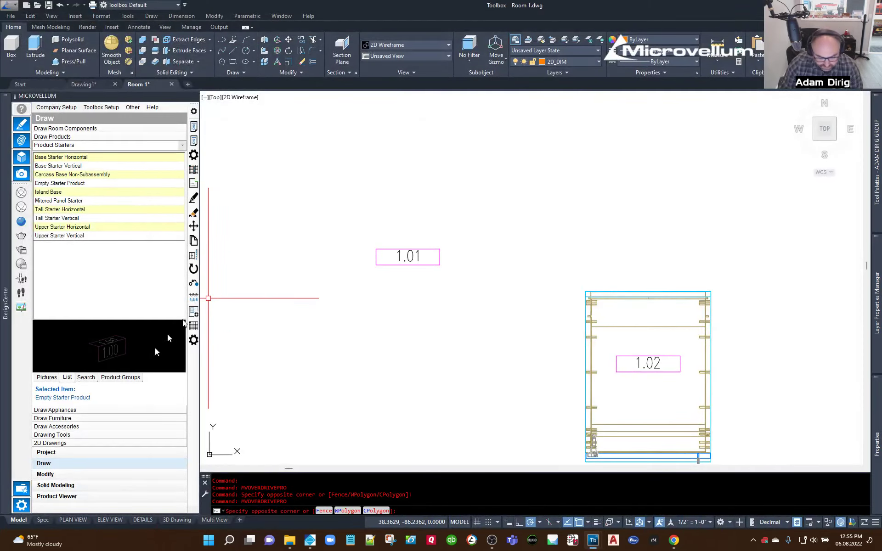
# Draw product 1.03 from the Product Viewer at a selected point in the Room 1 drawing, beyond product 1.02.
pyautogui.click(57, 497)
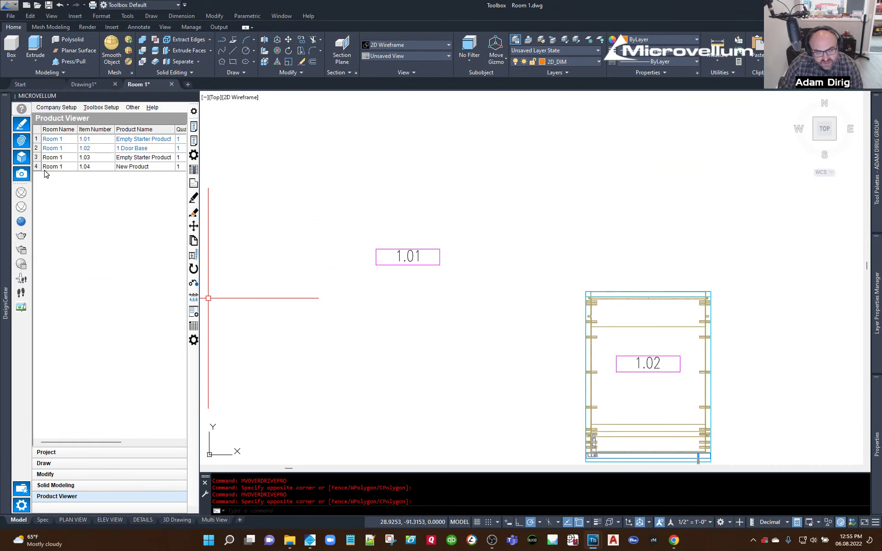
pyautogui.click(52, 159)
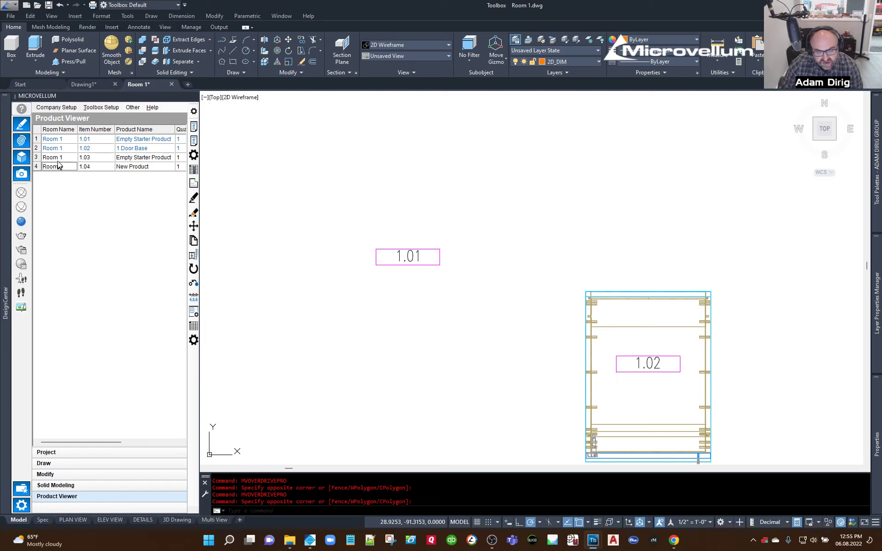
pyautogui.rightClick(58, 159)
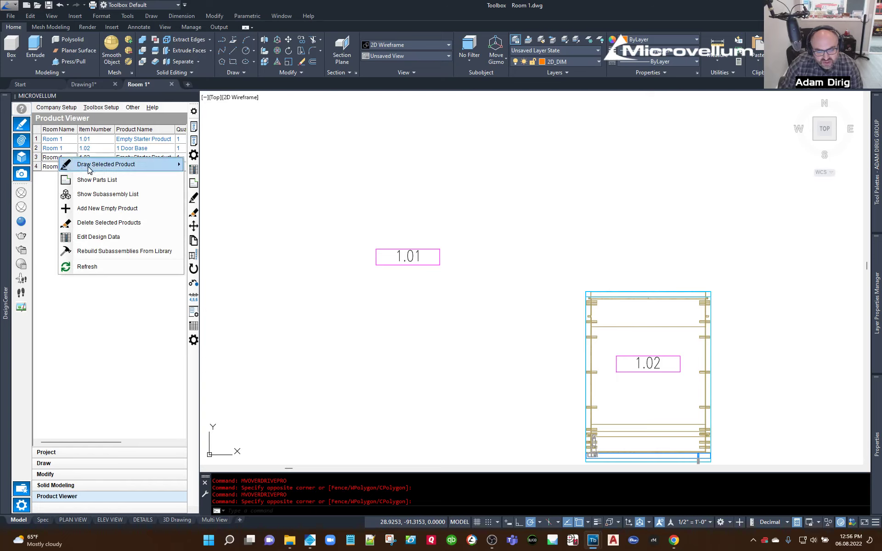
pyautogui.moveTo(88, 166)
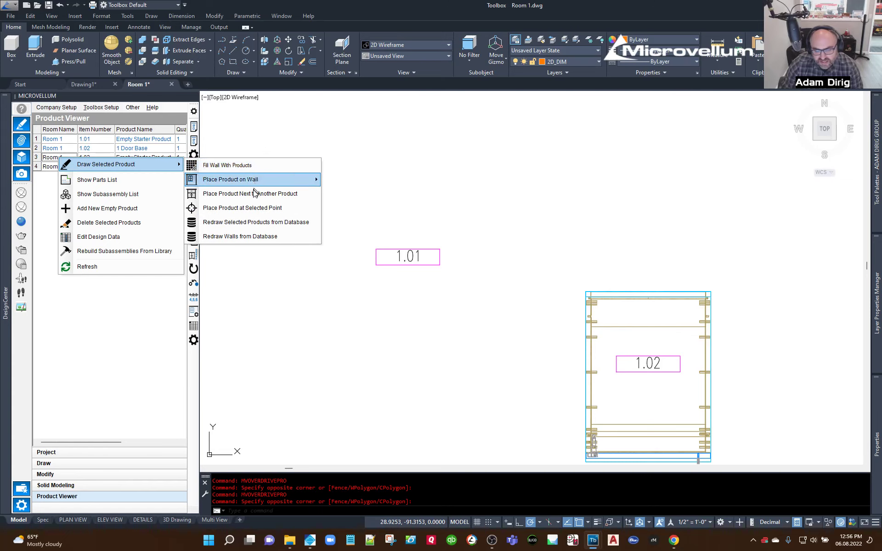
pyautogui.click(255, 208)
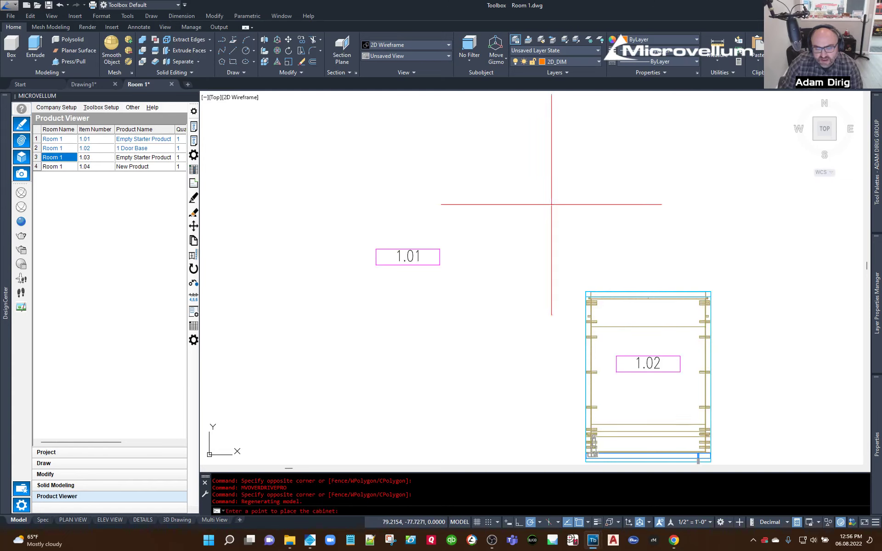
pyautogui.scroll(-4, 465, 243)
pyautogui.click(508, 251)
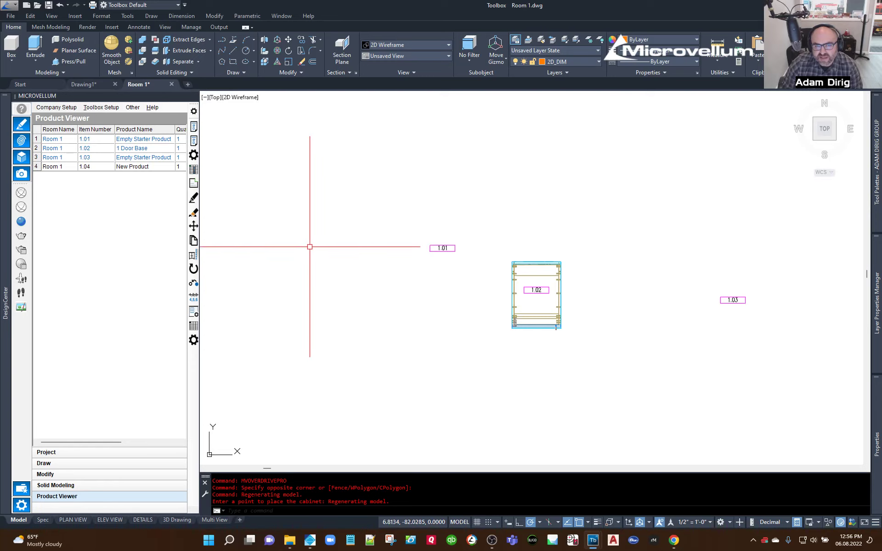
# Open the design data of product 1.03 from its tag in the drawing, examine the cut parts grid, and close without saving.
pyautogui.click(338, 295)
pyautogui.click(315, 253)
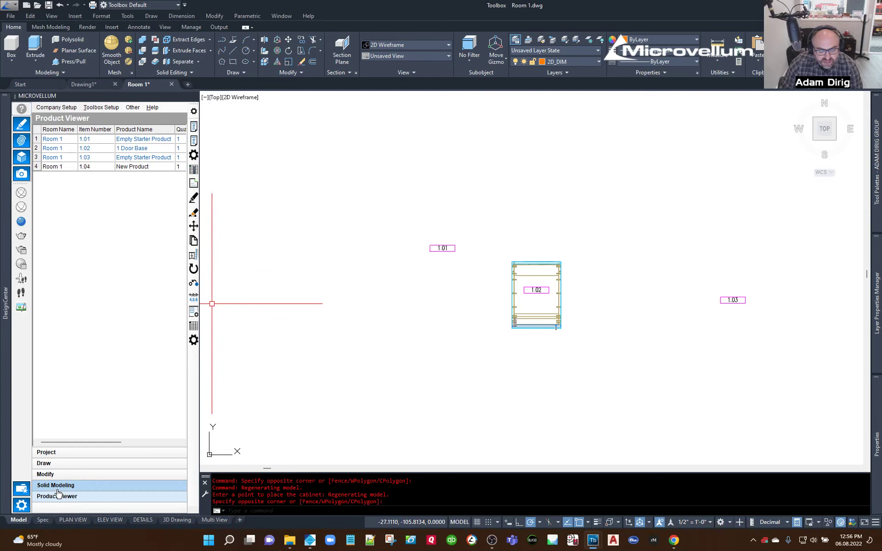
pyautogui.click(197, 171)
pyautogui.click(733, 301)
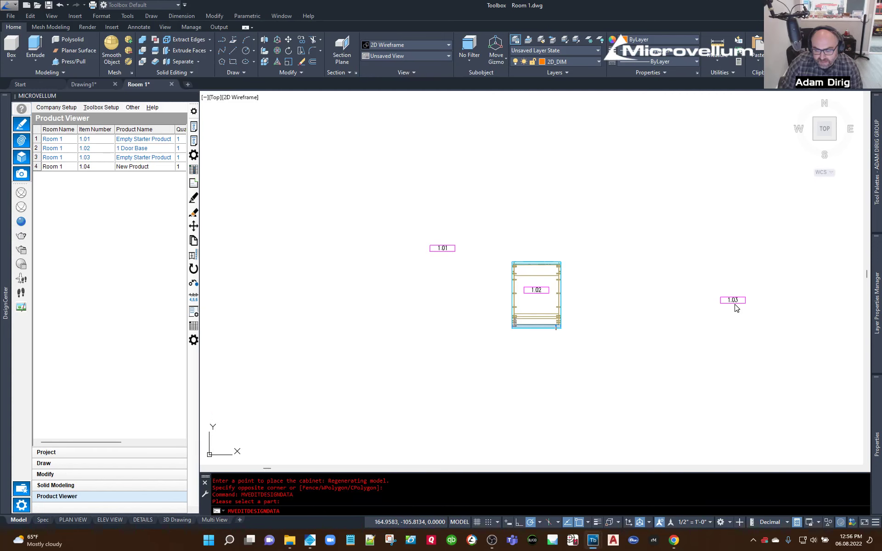
pyautogui.moveTo(43, 54)
pyautogui.mouseDown()
pyautogui.moveTo(435, 73)
pyautogui.moveTo(704, 163)
pyautogui.moveTo(818, 144)
pyautogui.mouseUp()
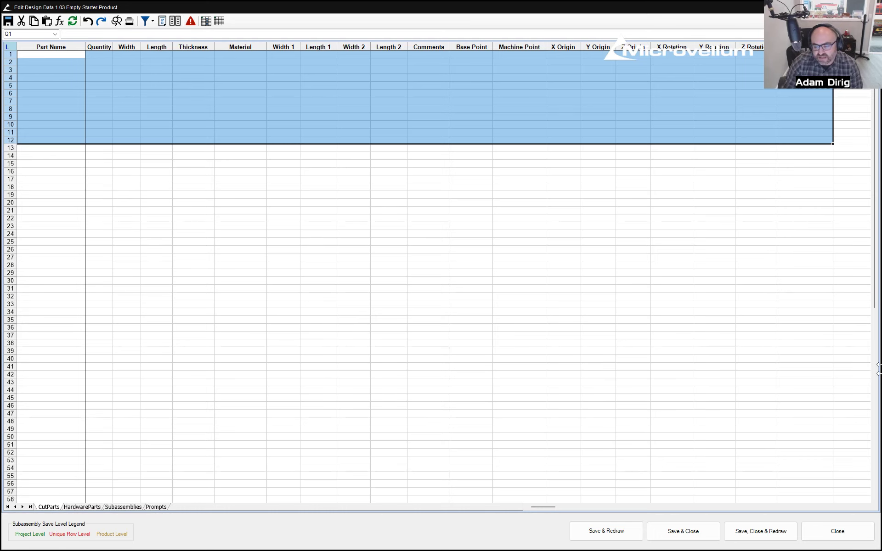
pyautogui.click(830, 535)
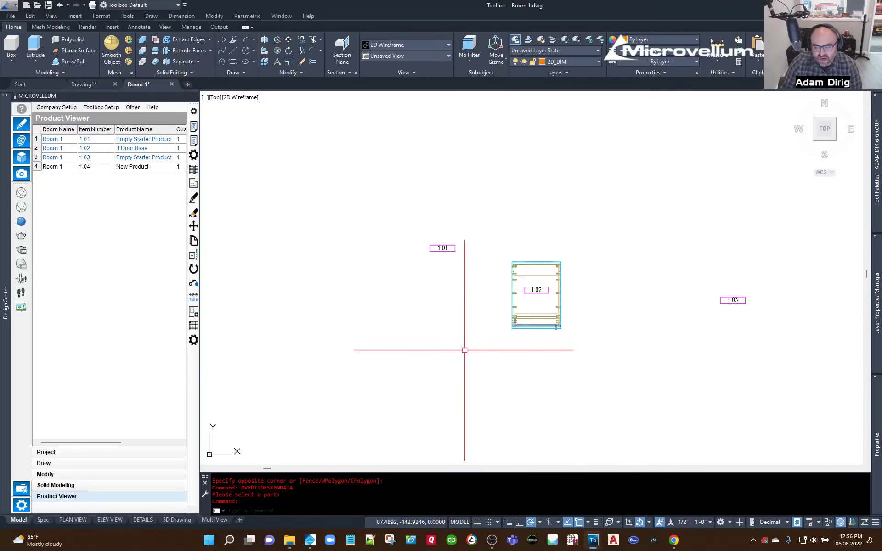
pyautogui.click(319, 295)
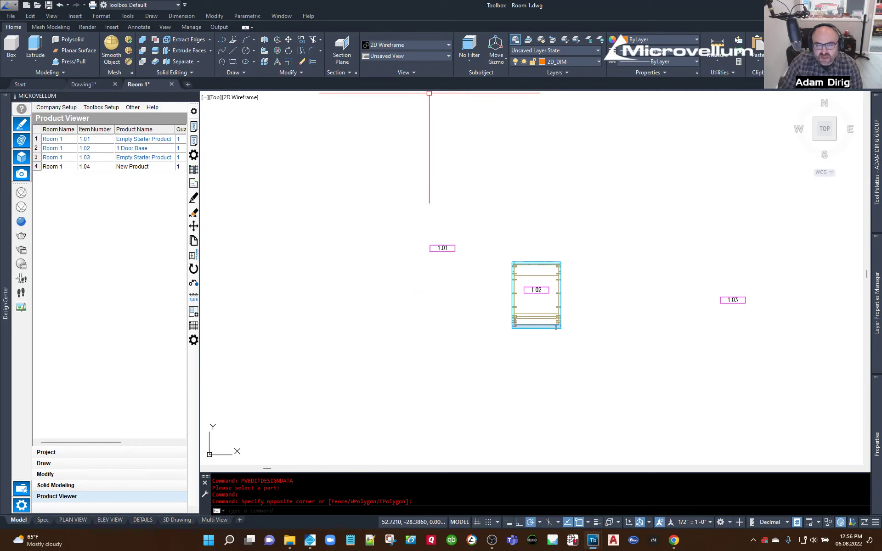